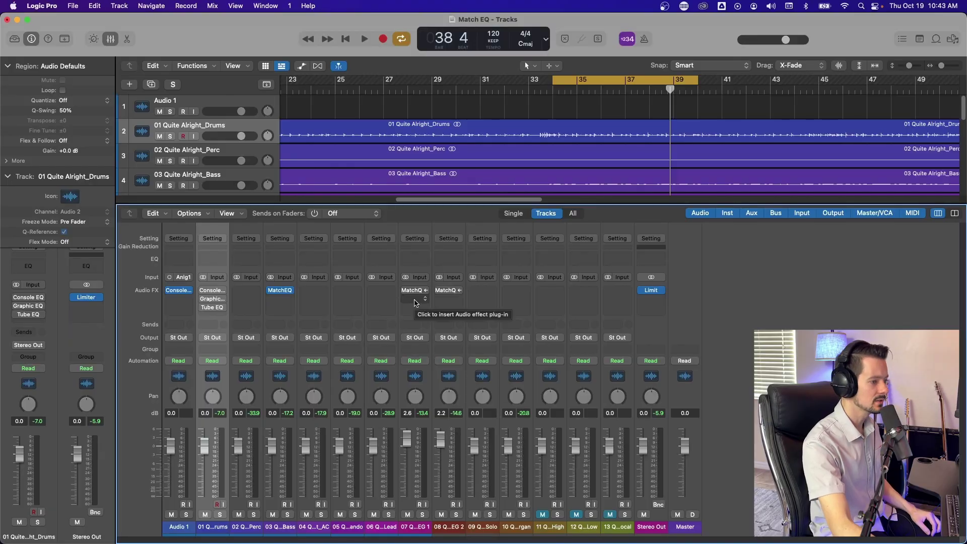
# Step: Insert a stereo Match EQ on the 07 Quite Alright_EG 1 channel and move its window aside
pyautogui.click(415, 303)
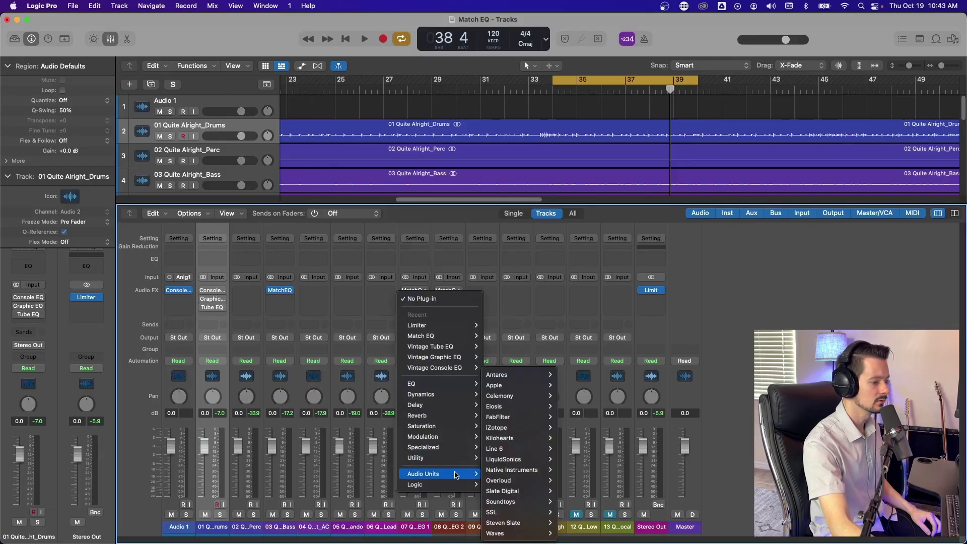
pyautogui.moveTo(456, 485)
pyautogui.moveTo(518, 438)
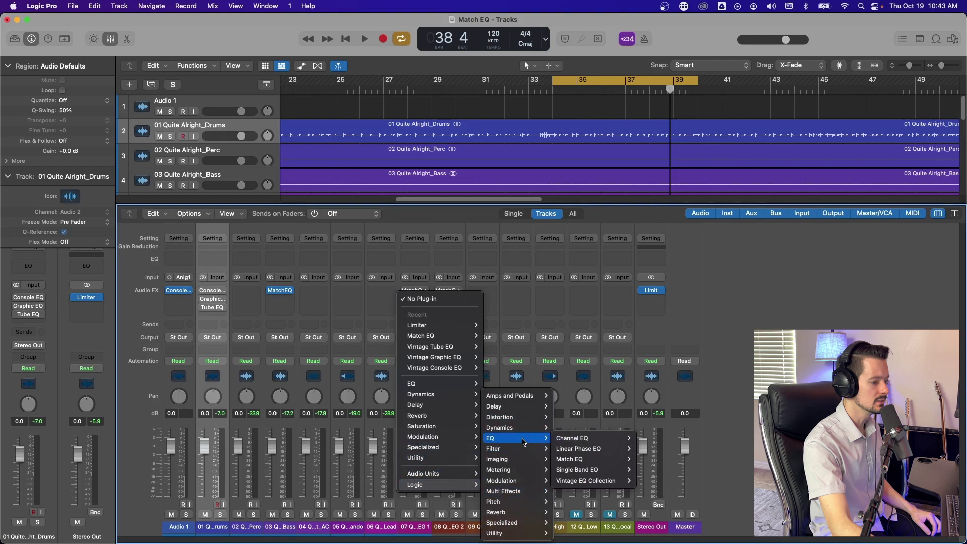
pyautogui.moveTo(623, 464)
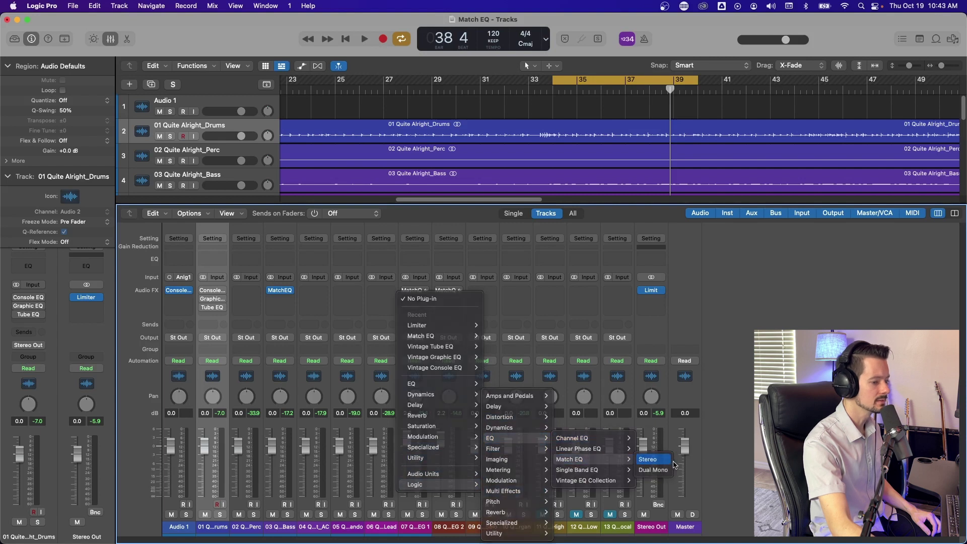
pyautogui.click(649, 459)
pyautogui.moveTo(623, 148); pyautogui.dragTo(586, 112)
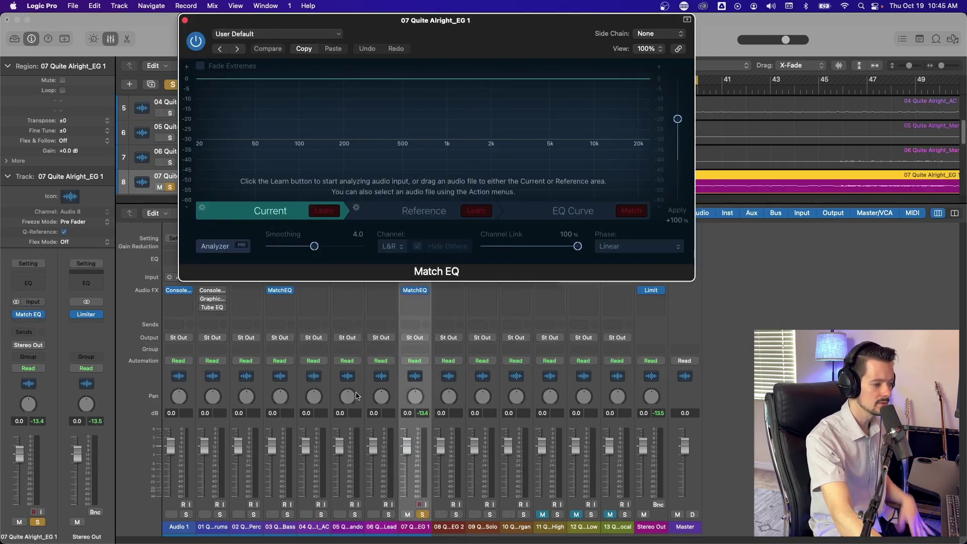
# Step: Play the song and solo the 13 vocal track alongside the guitar
pyautogui.press('space')
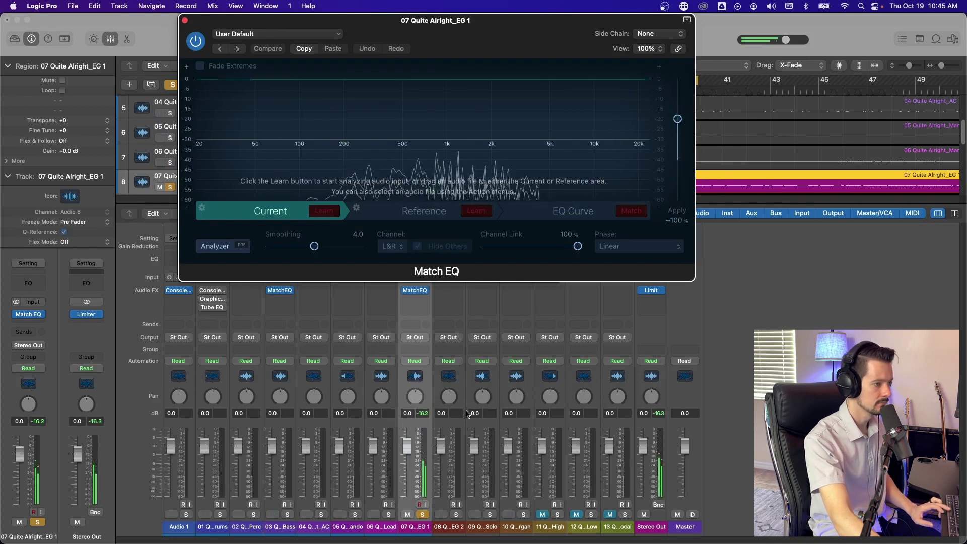
pyautogui.click(610, 514)
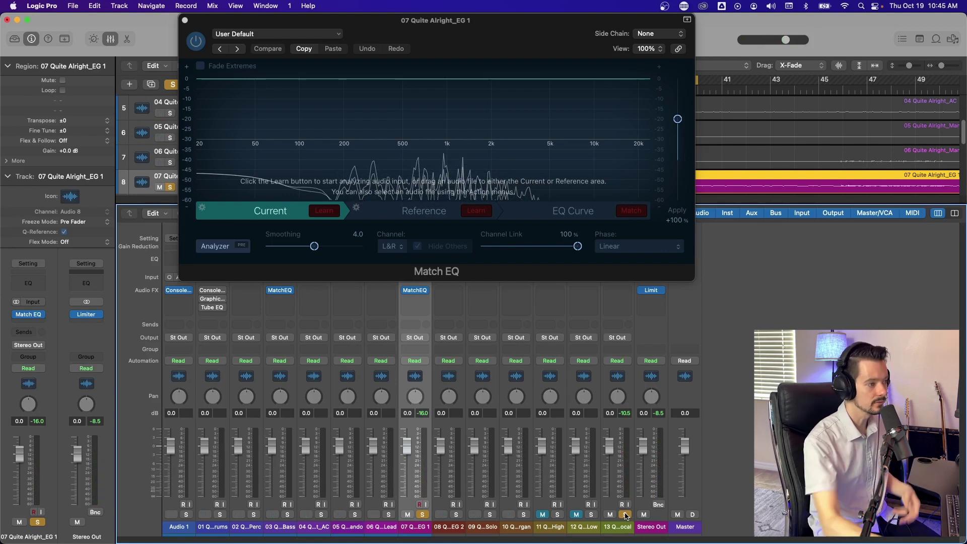
# Step: Unsolo the vocal and have Match EQ learn the guitar's Current spectrum during playback
pyautogui.click(624, 514)
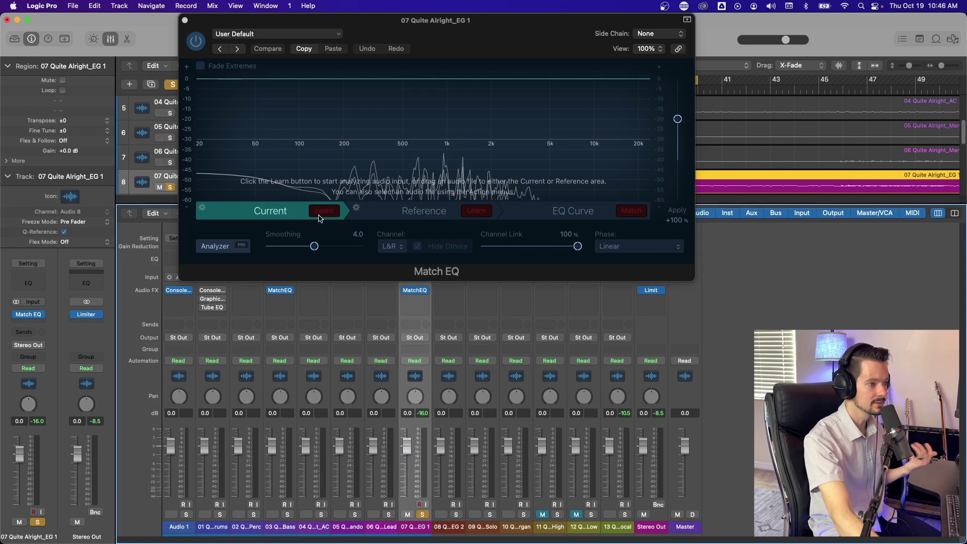
pyautogui.click(328, 214)
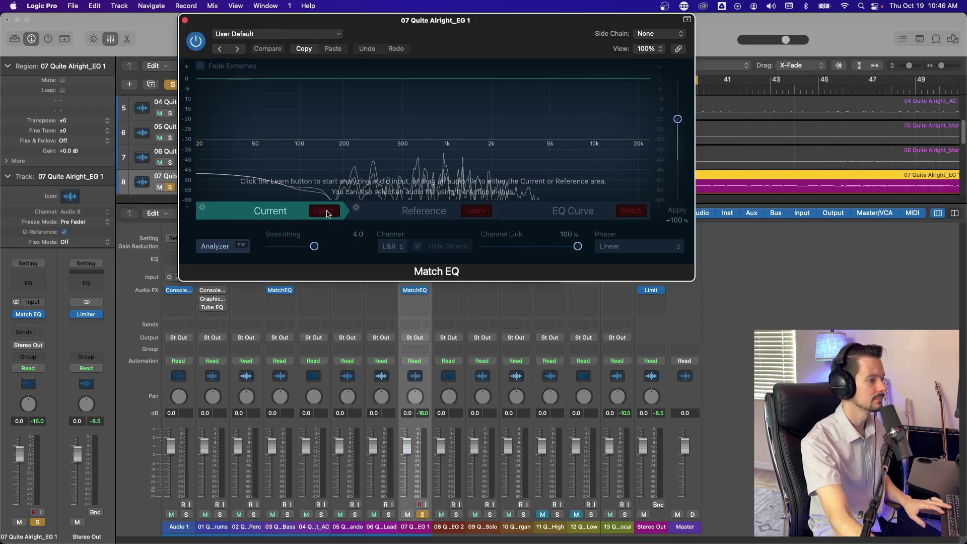
pyautogui.click(327, 214)
pyautogui.press('space')
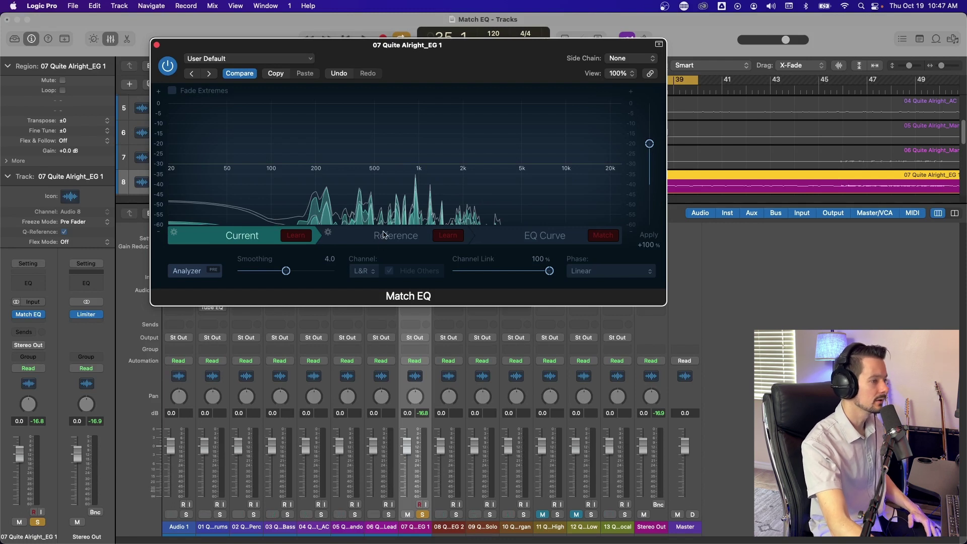
# Step: Select the Reference section and check its actions menu without choosing anything
pyautogui.click(384, 234)
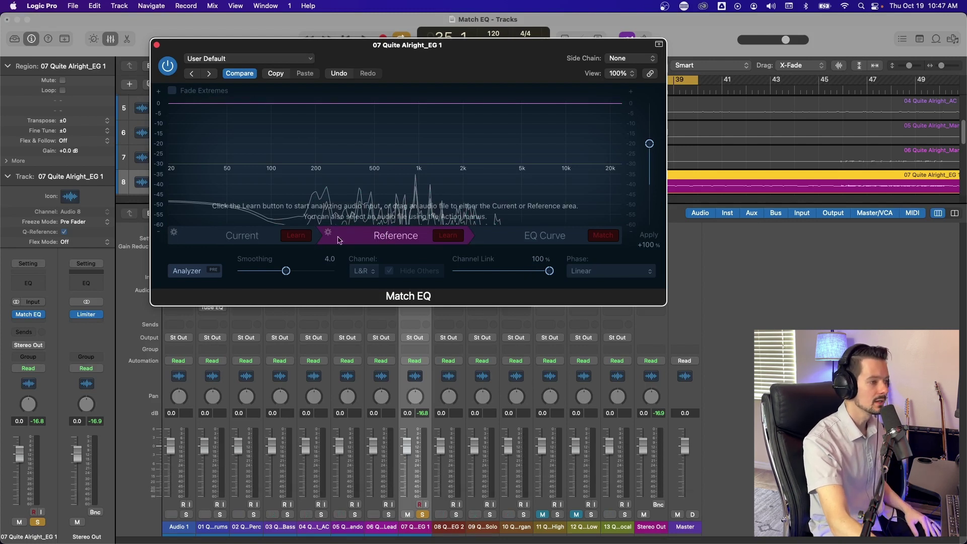
pyautogui.click(328, 233)
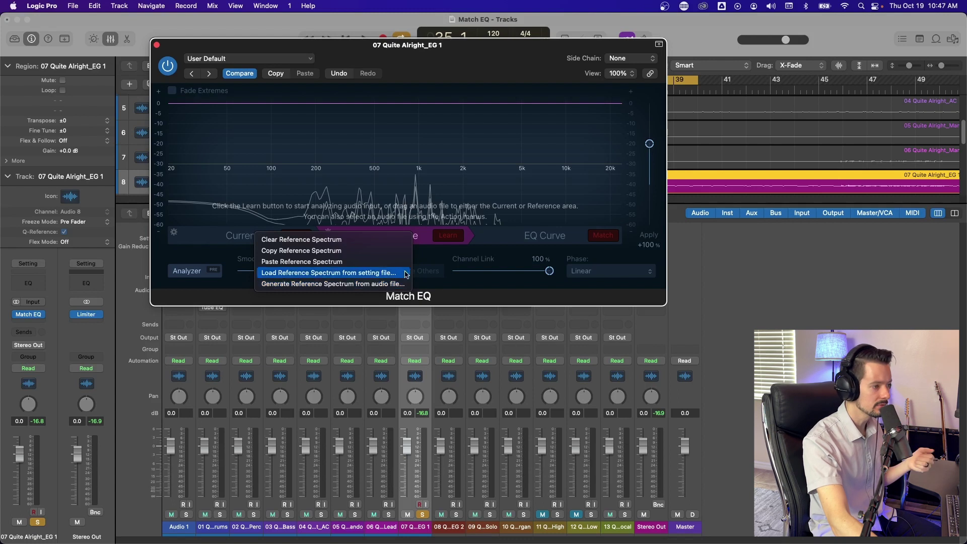
pyautogui.click(448, 251)
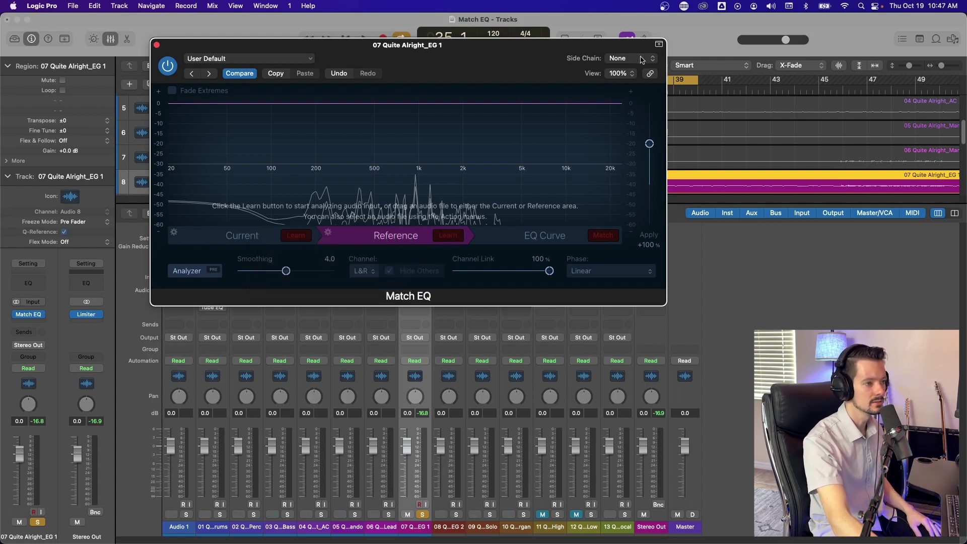
# Step: Feed the 13 Quite Alright_Vocal track into the side chain and arm Reference Learn
pyautogui.click(642, 59)
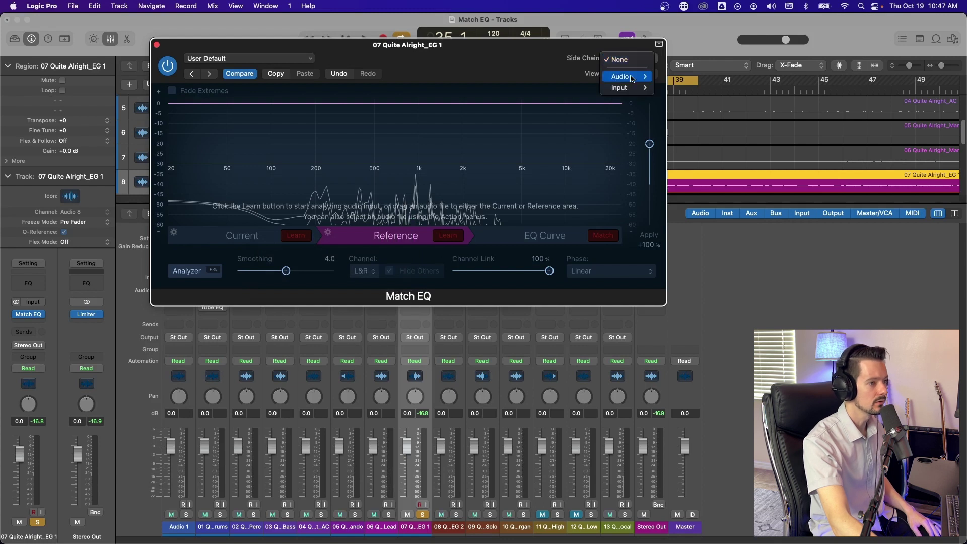
pyautogui.moveTo(627, 77)
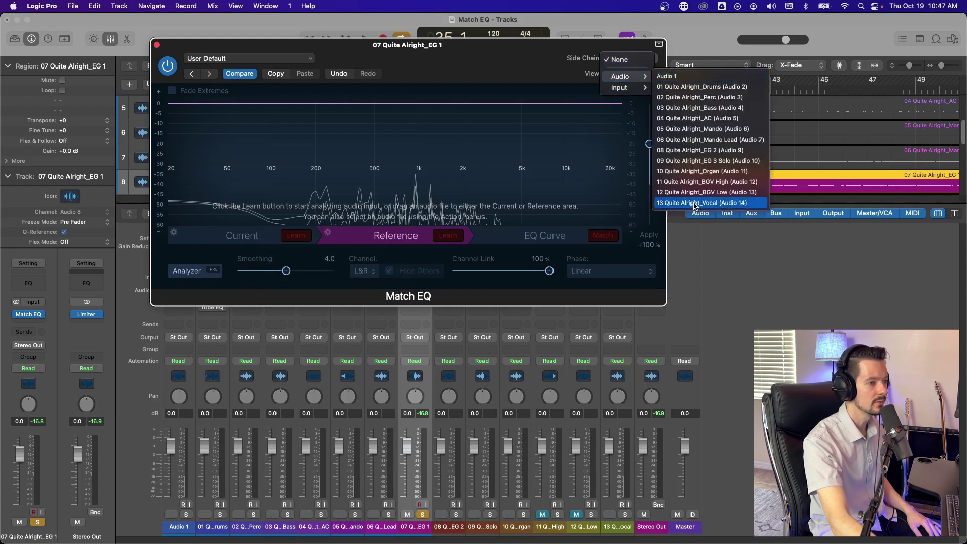
pyautogui.click(694, 203)
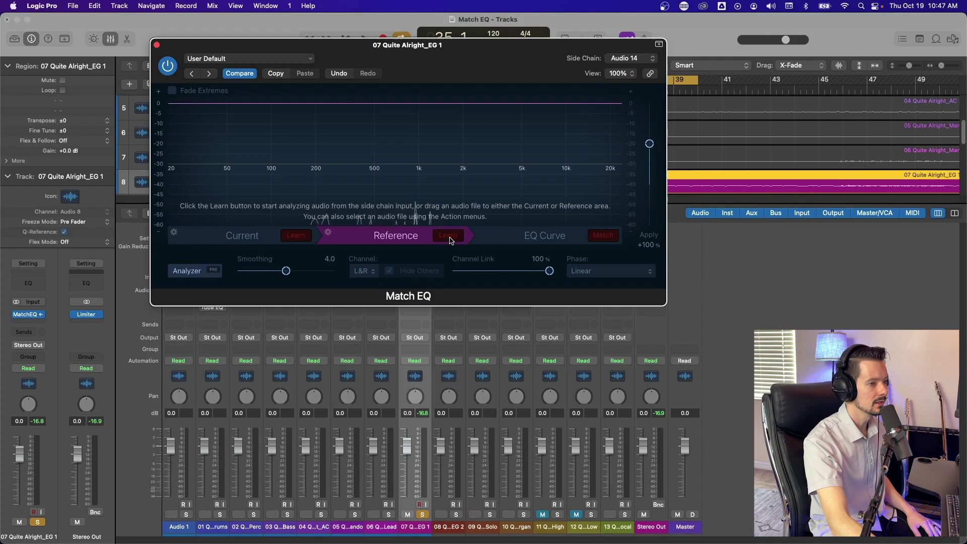
pyautogui.click(449, 236)
# Step: Play the song to capture the vocal's Reference spectrum, then compare the Current and Reference views
pyautogui.click(494, 344)
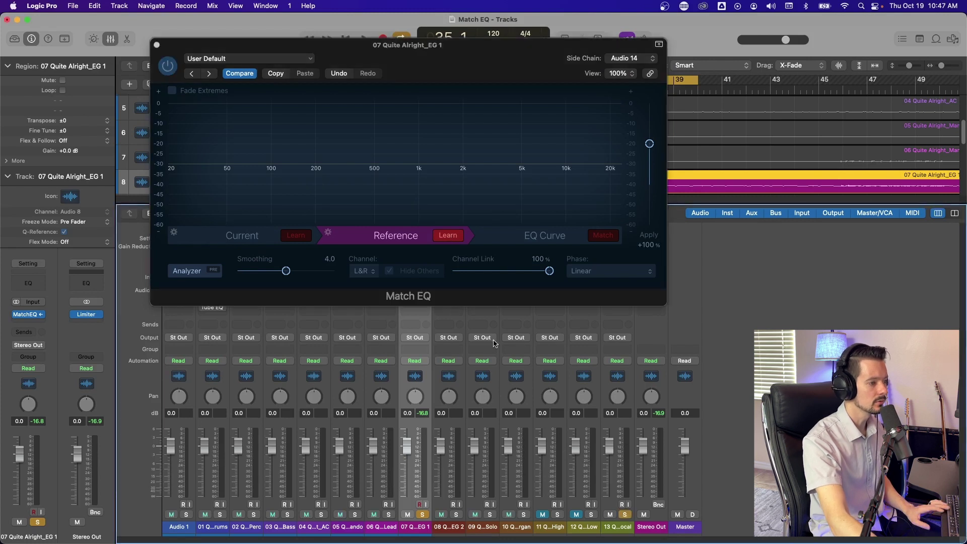
pyautogui.press('space')
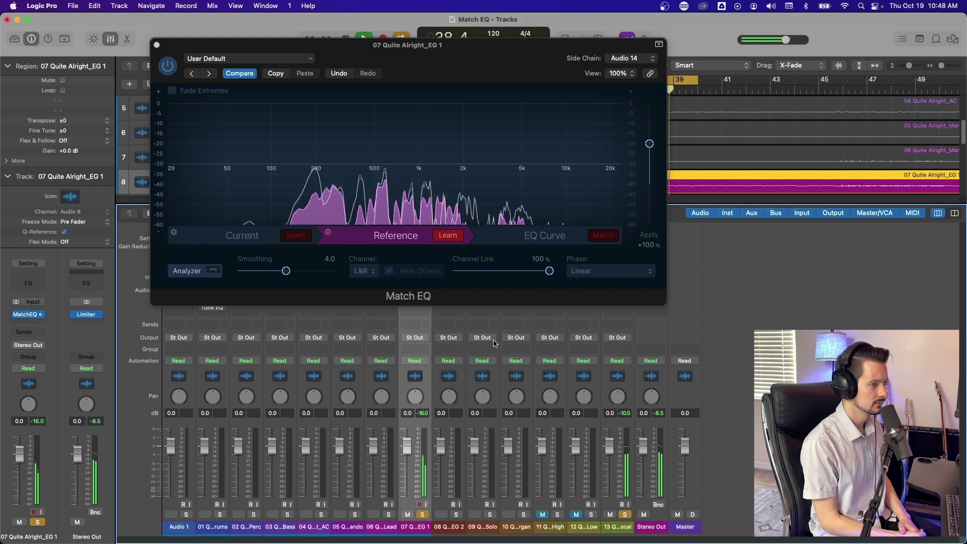
pyautogui.click(187, 247)
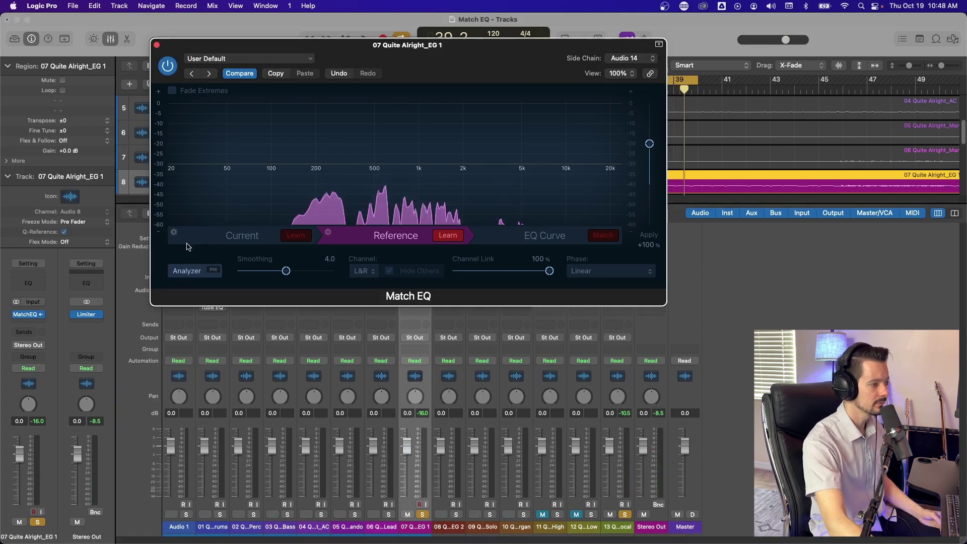
pyautogui.click(275, 245)
pyautogui.click(406, 243)
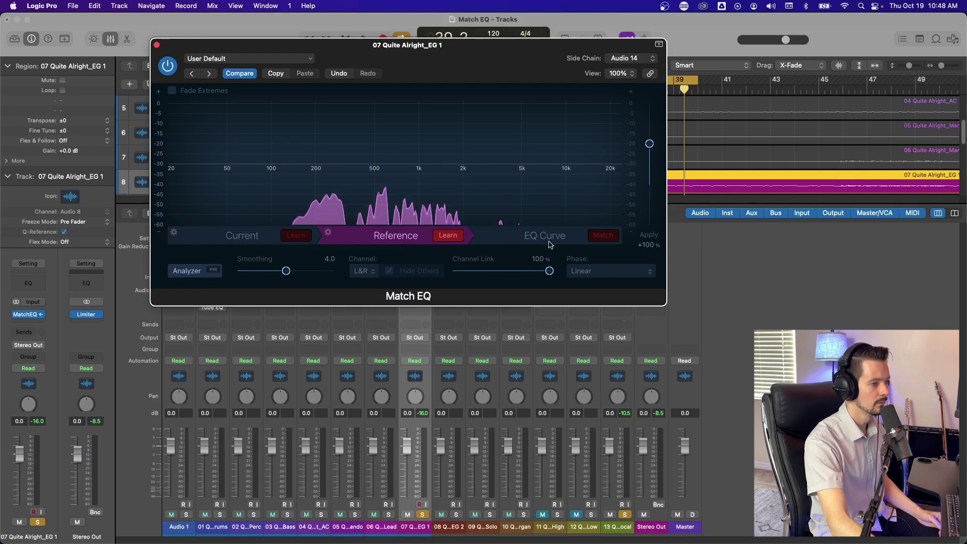
# Step: Generate the guitar-to-vocal matching EQ curve at 100% and audition it with playback
pyautogui.click(550, 245)
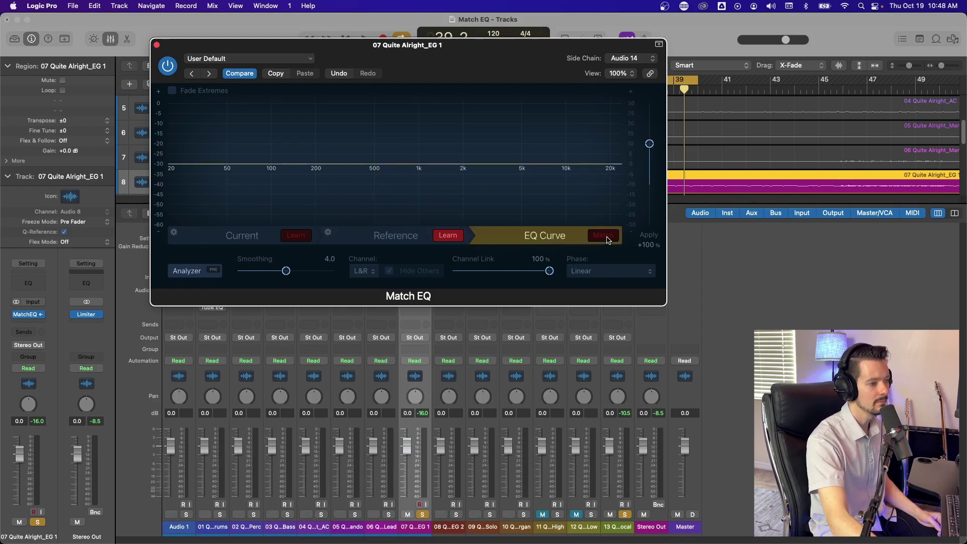
pyautogui.click(605, 236)
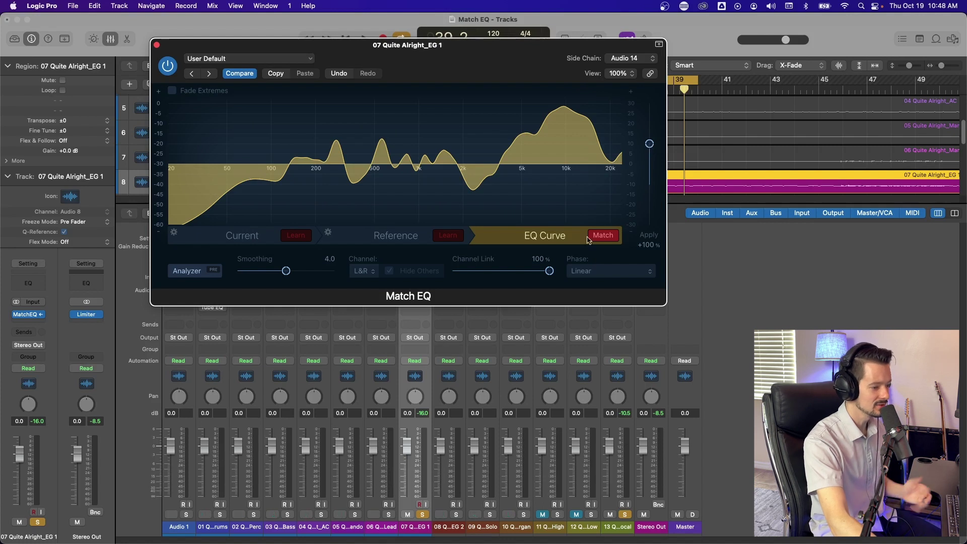
pyautogui.press('space')
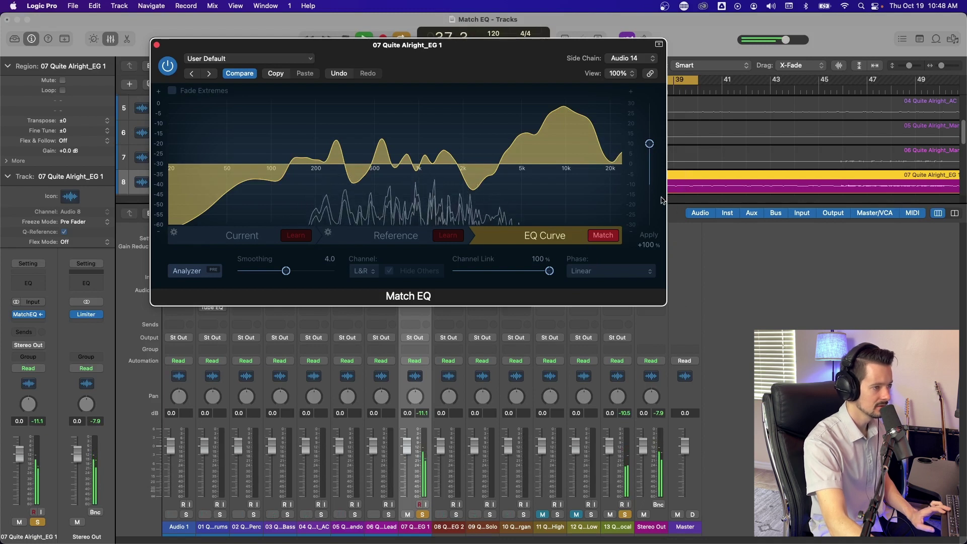
pyautogui.press('space')
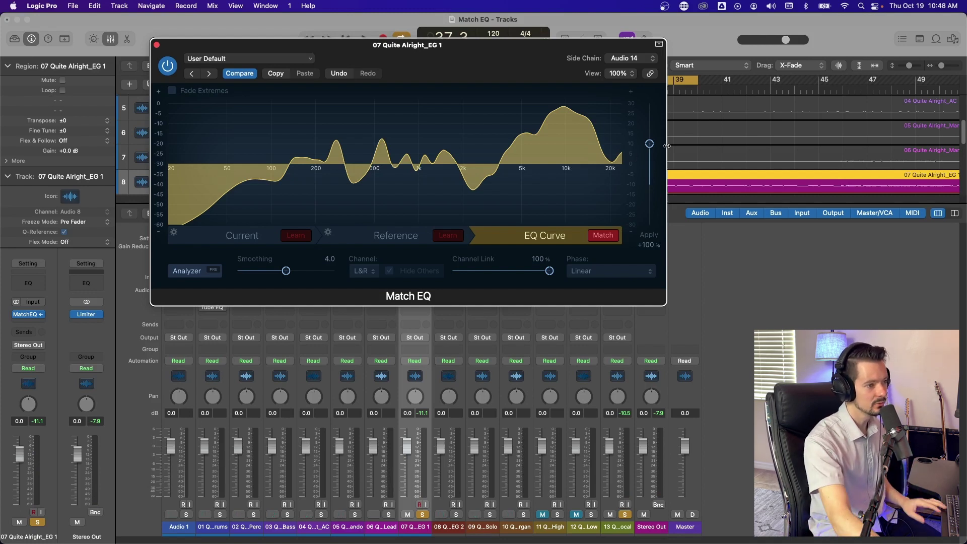
# Step: Sweep the Apply amount near zero and back up to about +98%, then play to audition
pyautogui.moveTo(649, 144); pyautogui.dragTo(650, 185)
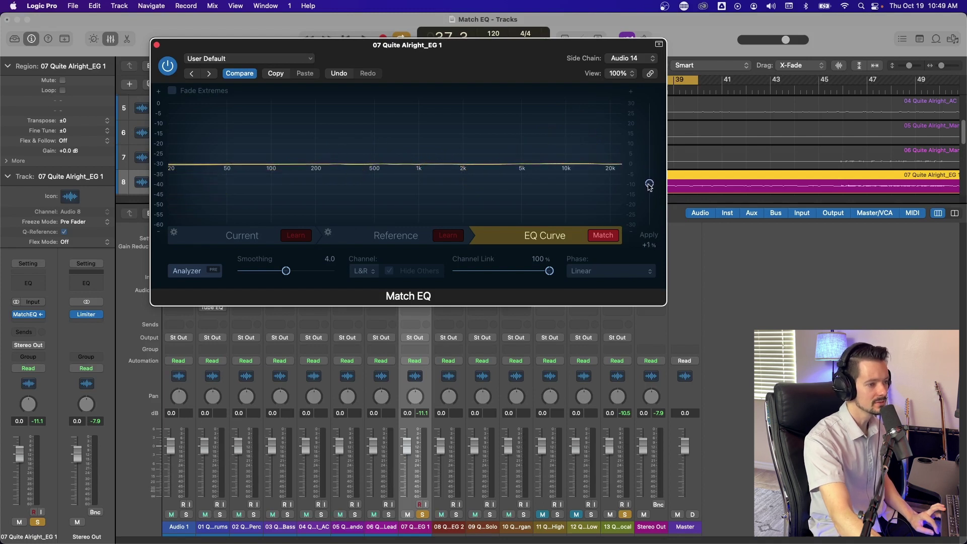
pyautogui.moveTo(649, 179); pyautogui.dragTo(631, 156)
pyautogui.press('space')
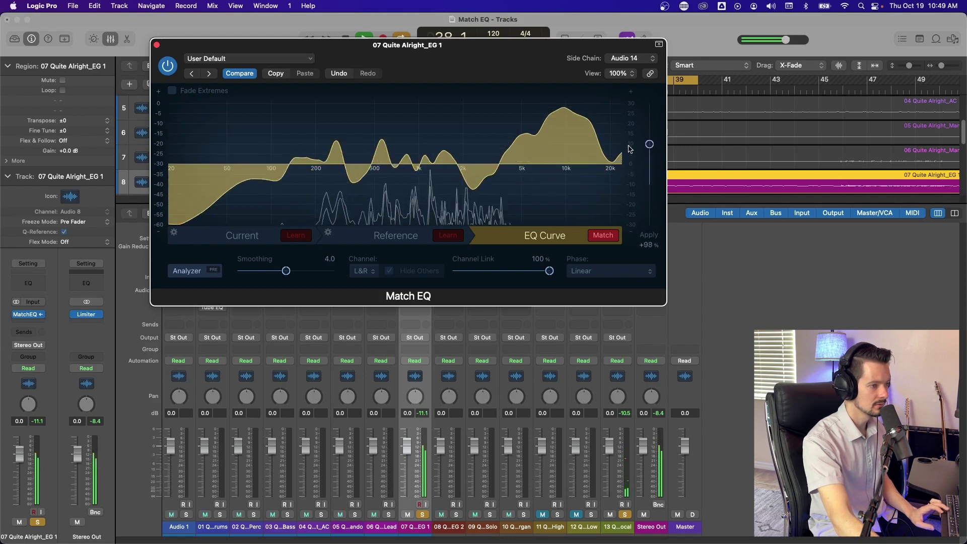
# Step: Turn the matching curve off and re-learn the guitar's Current spectrum during playback
pyautogui.click(603, 235)
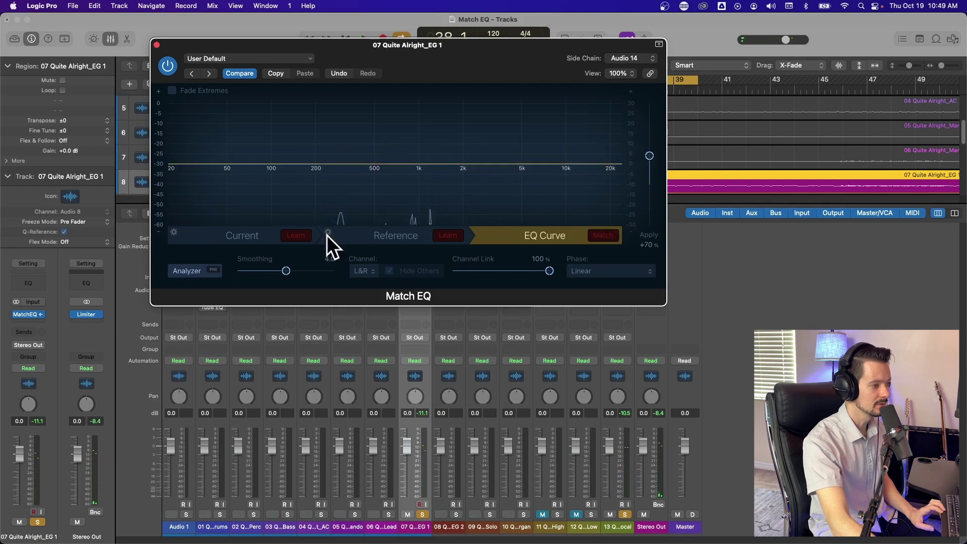
pyautogui.click(302, 236)
pyautogui.press('space')
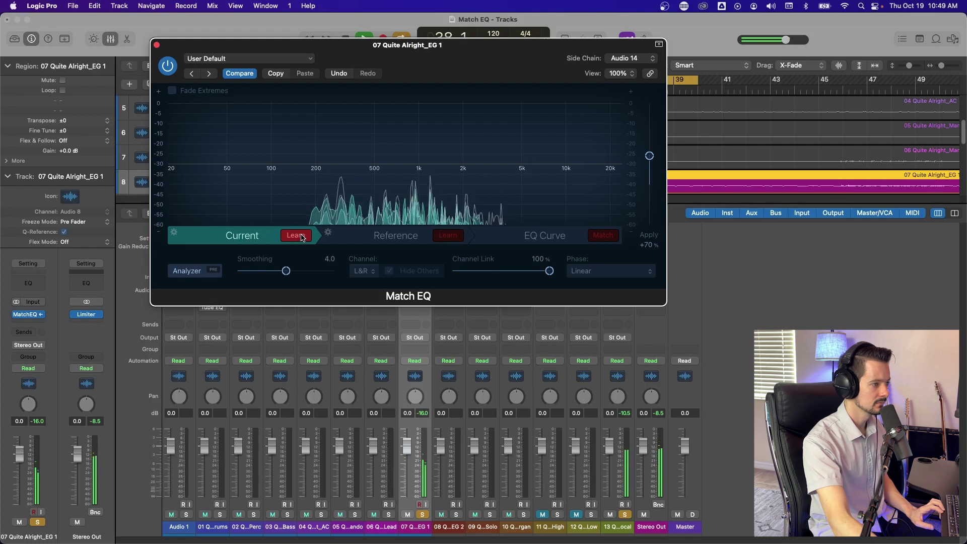
pyautogui.click(302, 237)
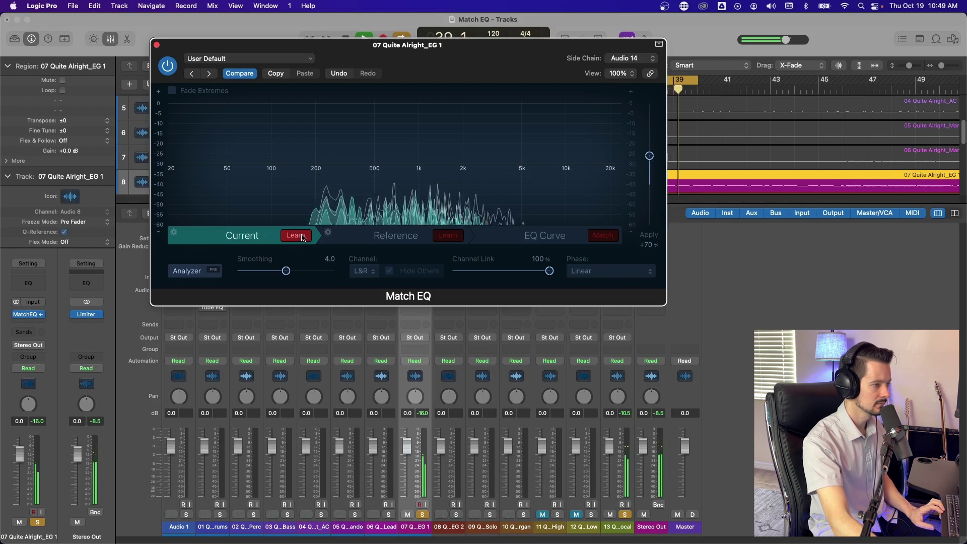
# Step: Finish re-learning the vocal Reference spectrum, stop playback, and select the EQ Curve section
pyautogui.click(449, 241)
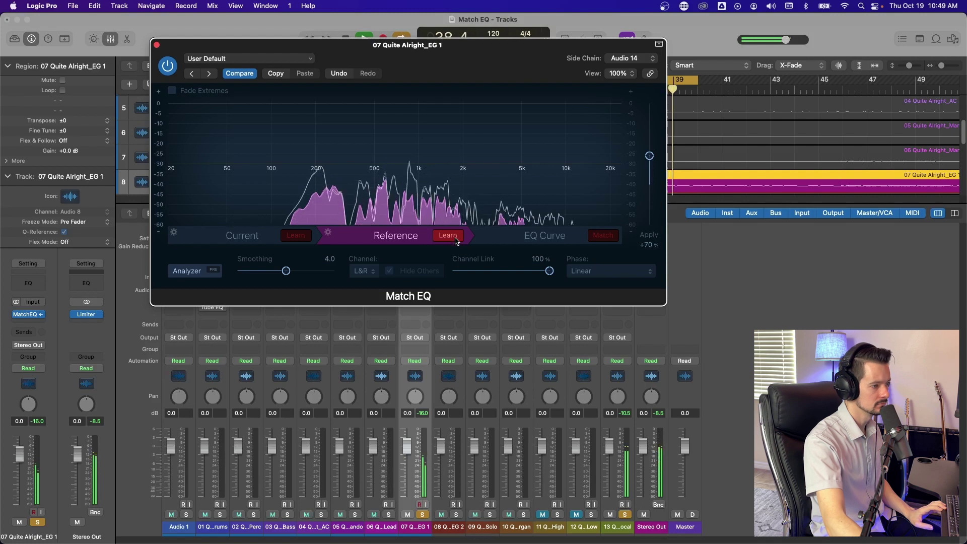
pyautogui.click(456, 240)
pyautogui.press('space')
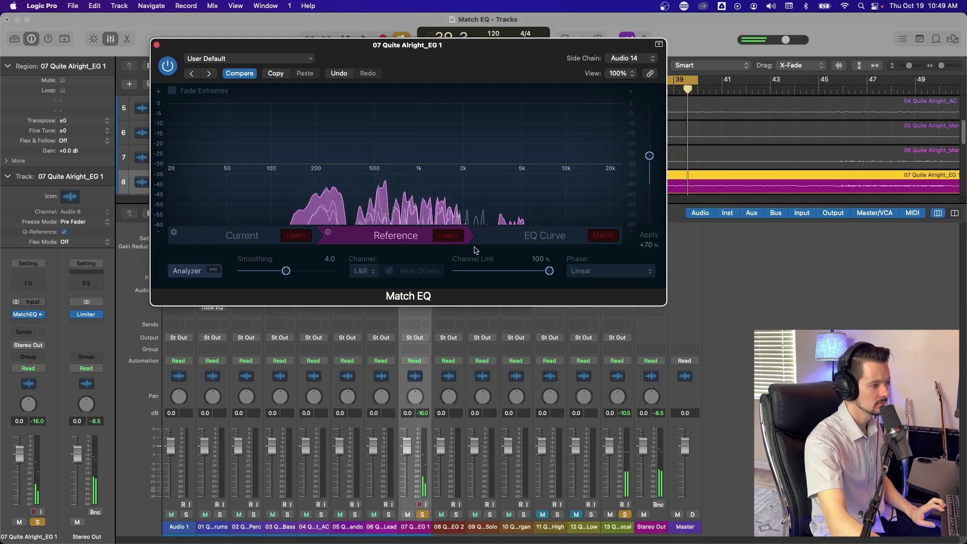
pyautogui.click(547, 238)
# Step: Generate the new matching curve and audition it, leaving Apply at +100%
pyautogui.click(602, 237)
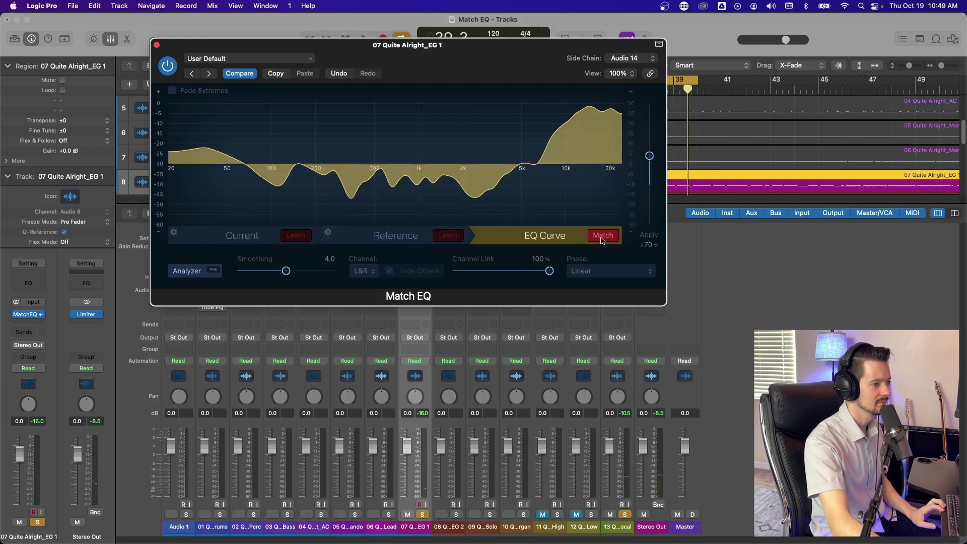
pyautogui.press('space')
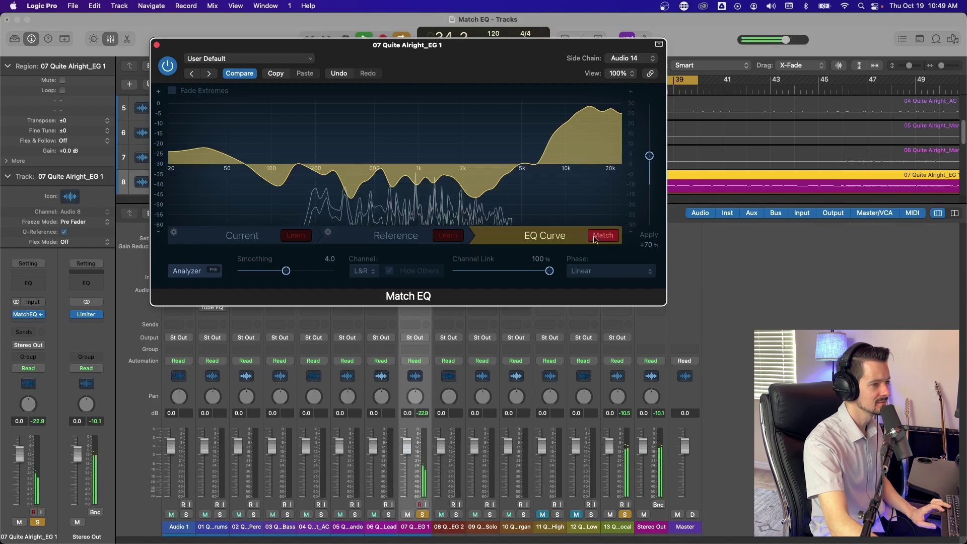
pyautogui.press('space')
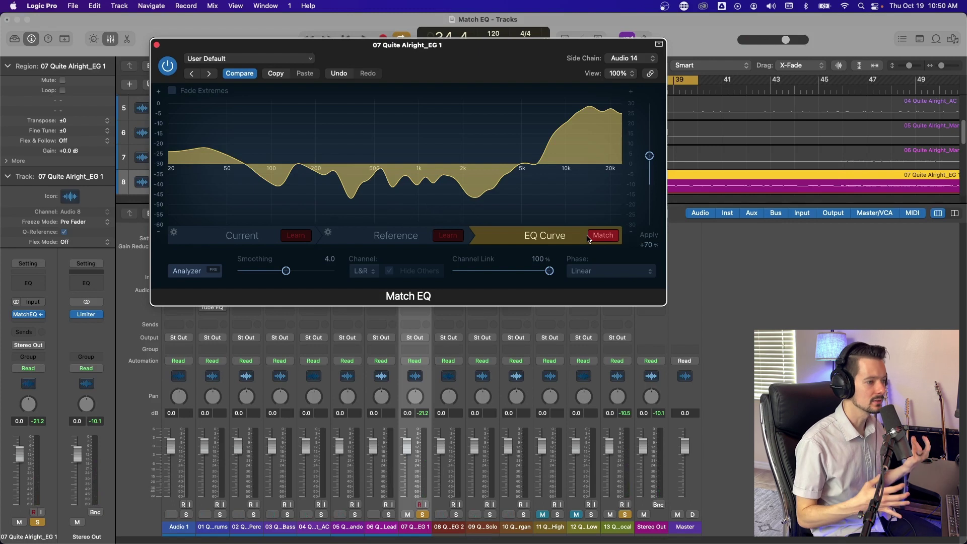
pyautogui.press('space')
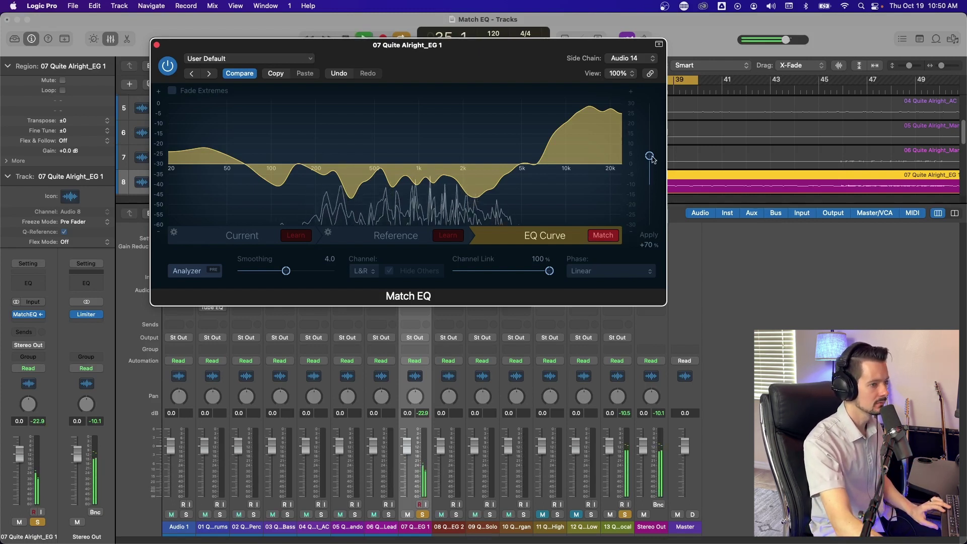
pyautogui.moveTo(652, 159)
pyautogui.mouseDown()
pyautogui.moveTo(647, 230)
pyautogui.moveTo(646, 156)
pyautogui.moveTo(636, 156)
pyautogui.moveTo(637, 182)
pyautogui.moveTo(635, 156)
pyautogui.moveTo(649, 143)
pyautogui.mouseUp()
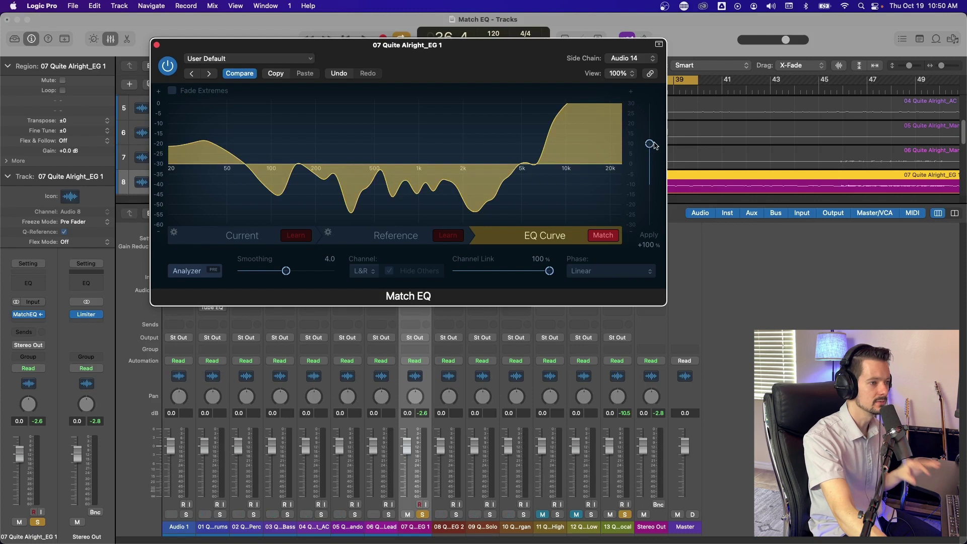
# Step: Drop Apply to 0%, then raise it to about +26% while the song plays
pyautogui.moveTo(653, 144); pyautogui.dragTo(639, 184)
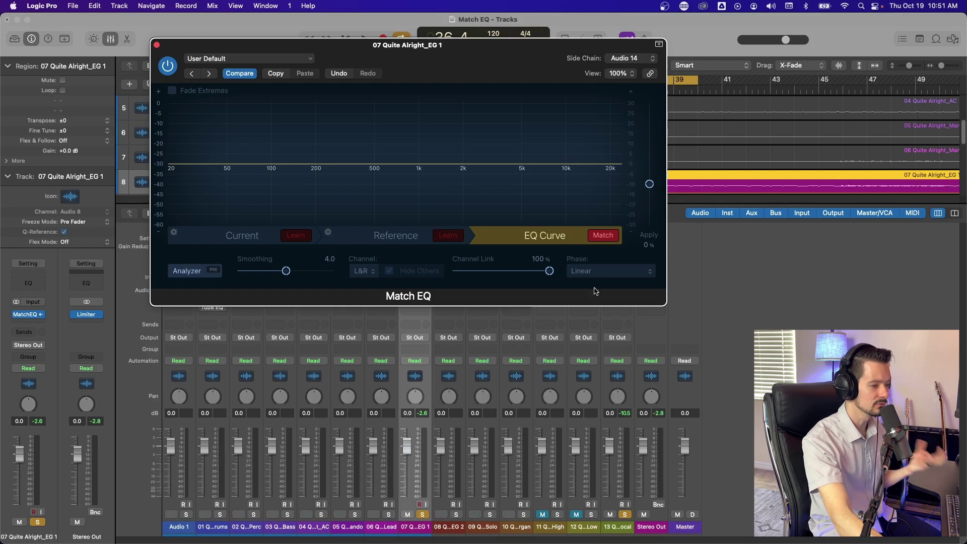
pyautogui.press('space')
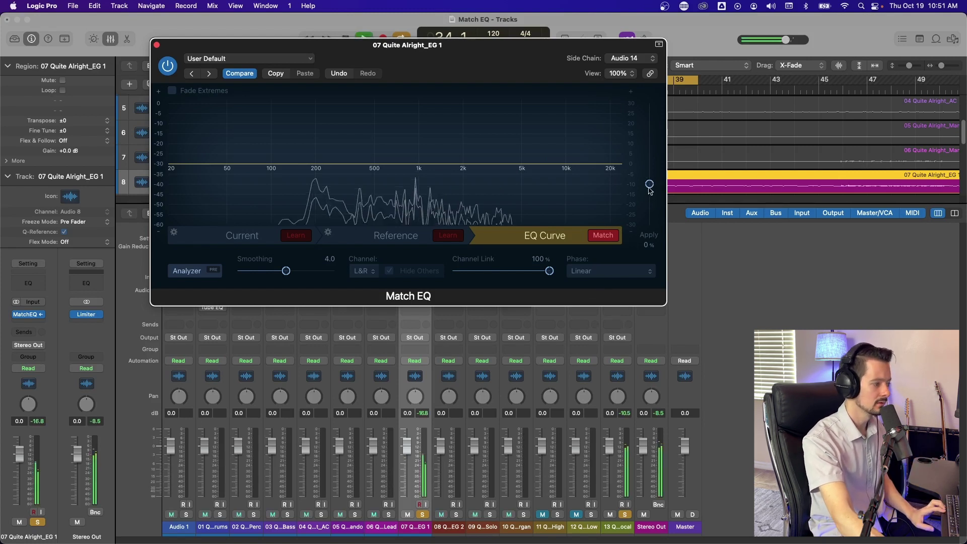
pyautogui.moveTo(650, 187)
pyautogui.mouseDown()
pyautogui.moveTo(647, 159)
pyautogui.moveTo(646, 175)
pyautogui.mouseUp()
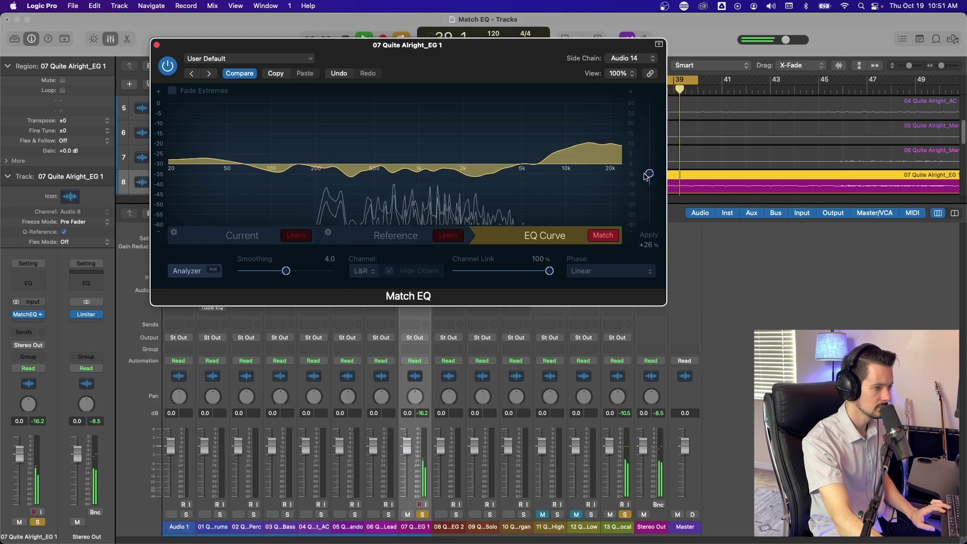
pyautogui.press('space')
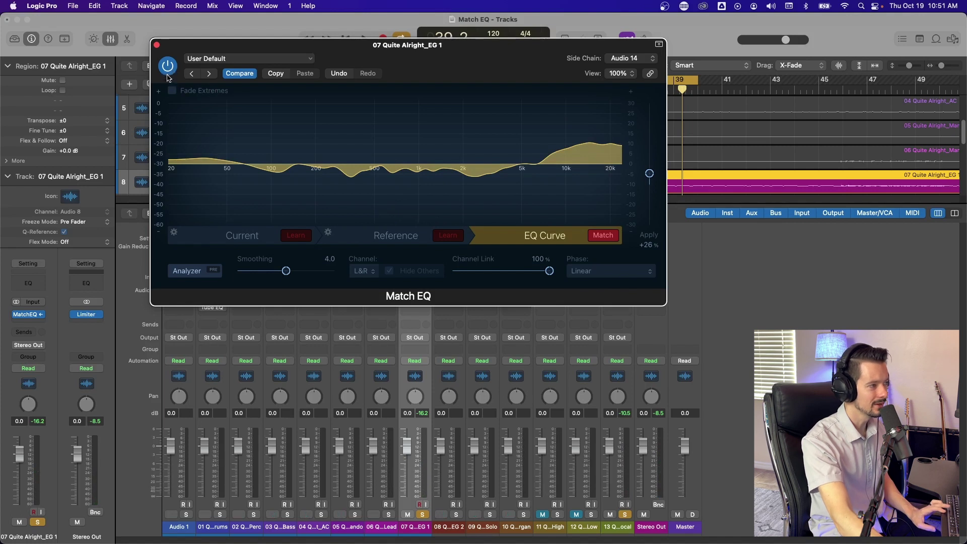
pyautogui.press('space')
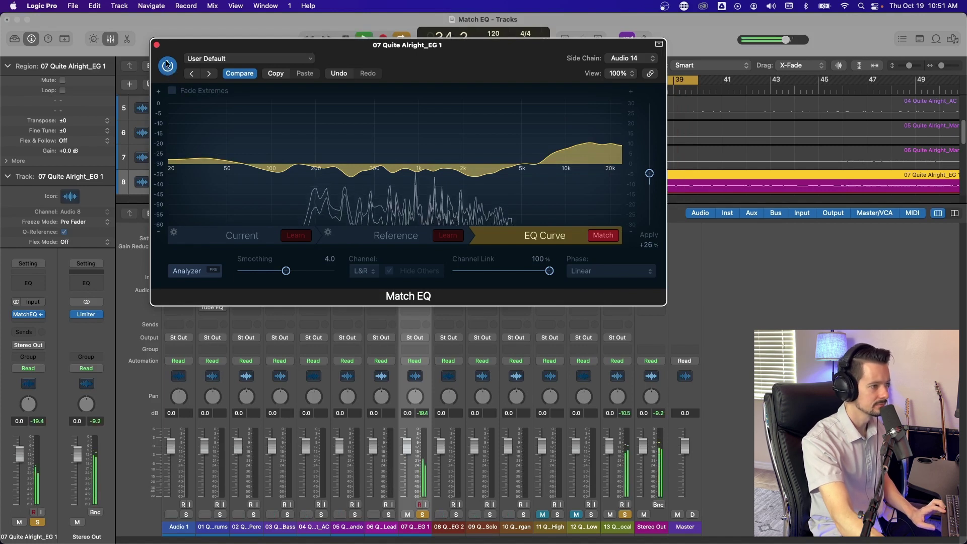
pyautogui.click(167, 64)
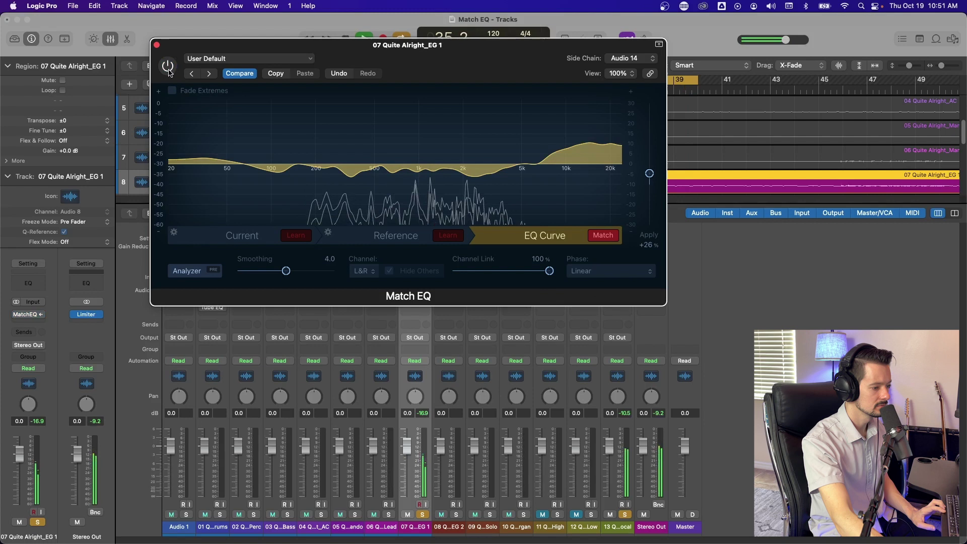
pyautogui.click(169, 70)
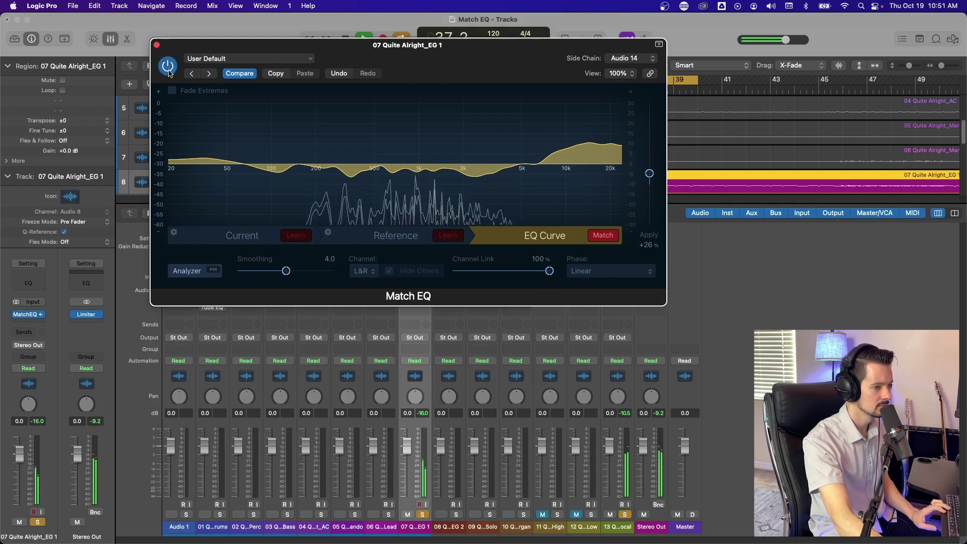
pyautogui.press('space')
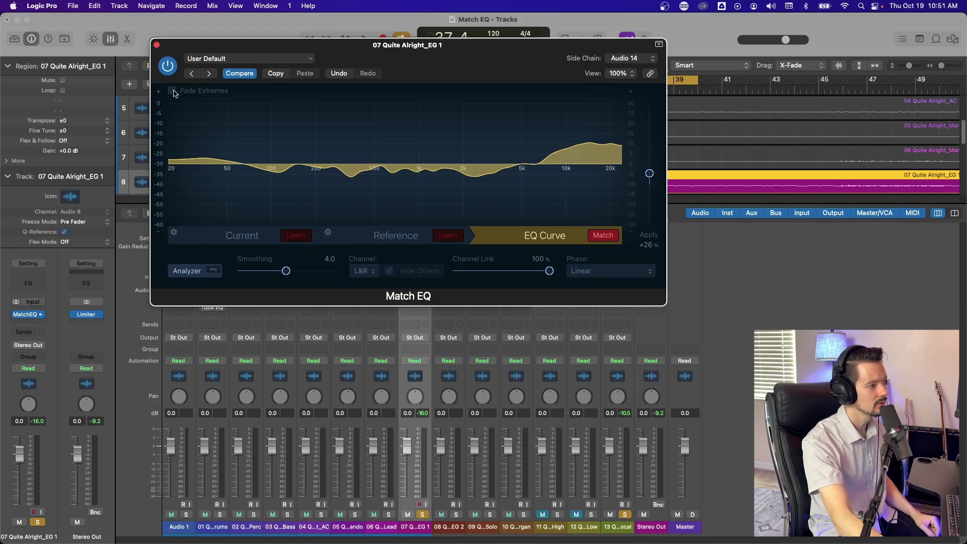
# Step: Compare the curve with Fade Extremes on and off, then raise Apply to about 72% during playback
pyautogui.click(173, 91)
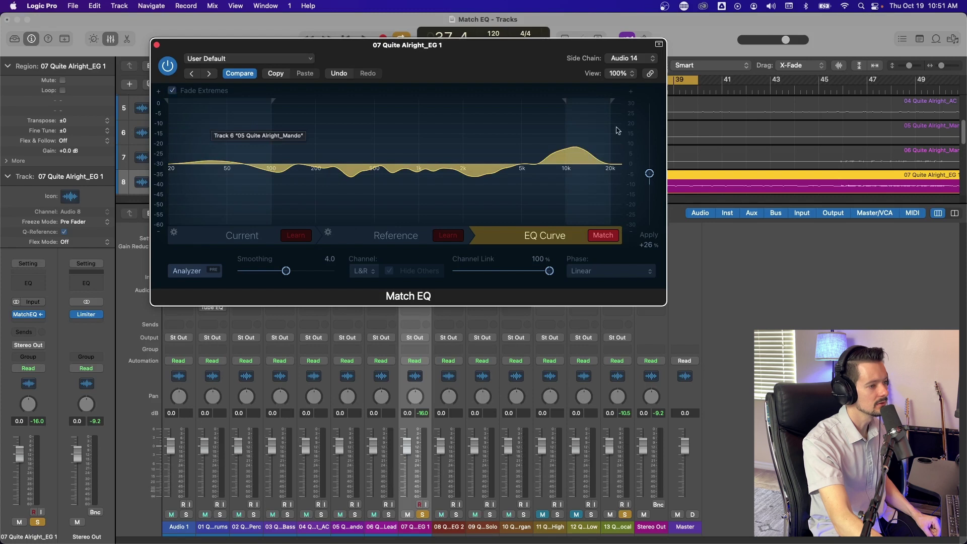
pyautogui.click(172, 92)
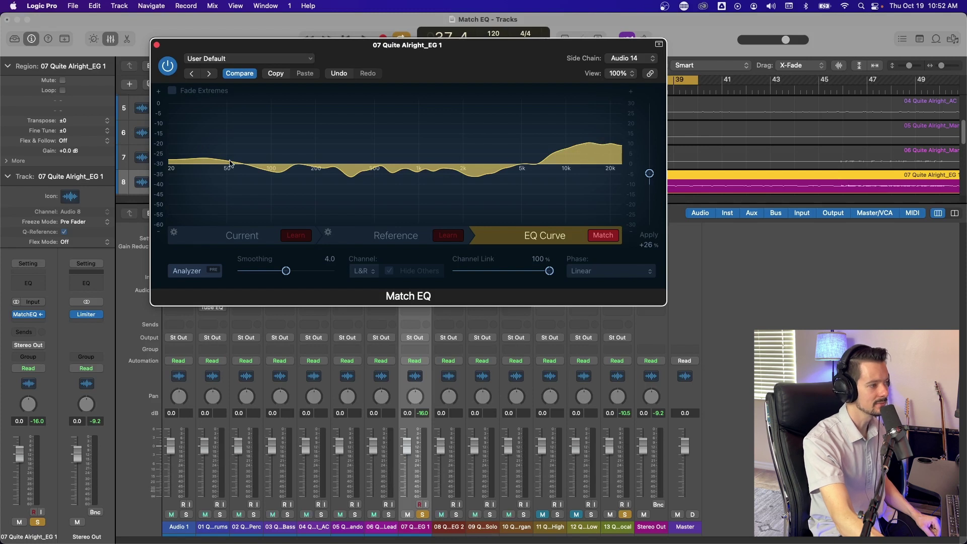
pyautogui.click(172, 91)
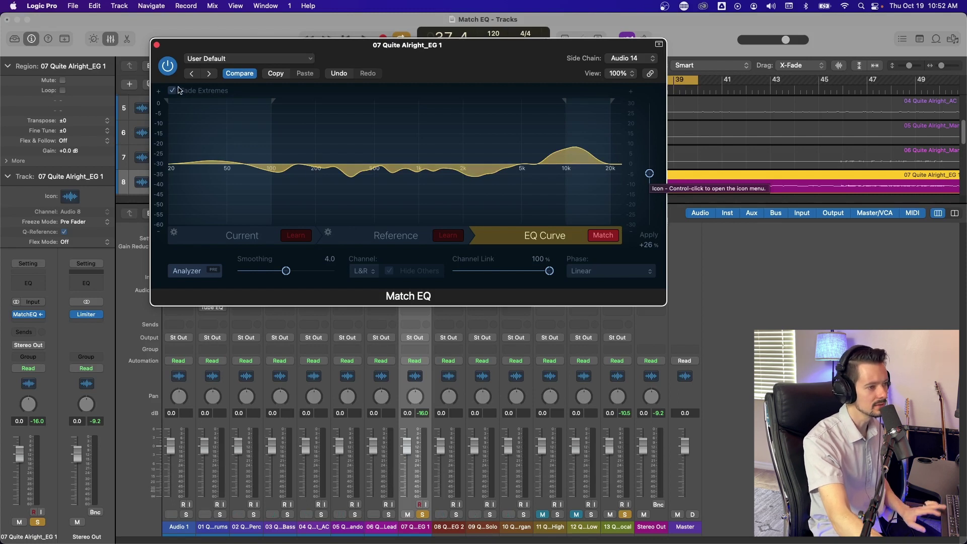
pyautogui.press('space')
pyautogui.moveTo(649, 173); pyautogui.dragTo(649, 155)
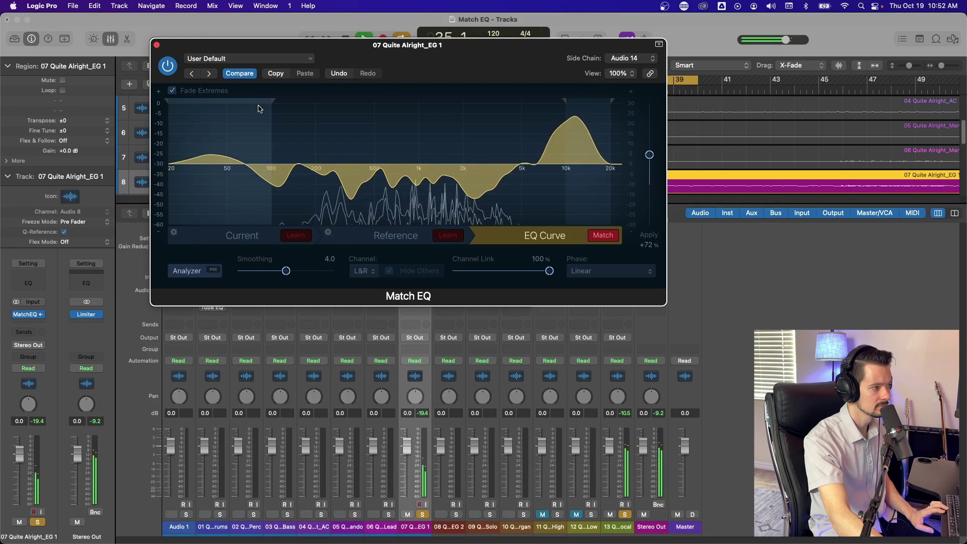
# Step: Settle Apply at +46%, flatten then restore the low end below 200 Hz, and disable Fade Extremes
pyautogui.click(172, 91)
pyautogui.click(172, 91)
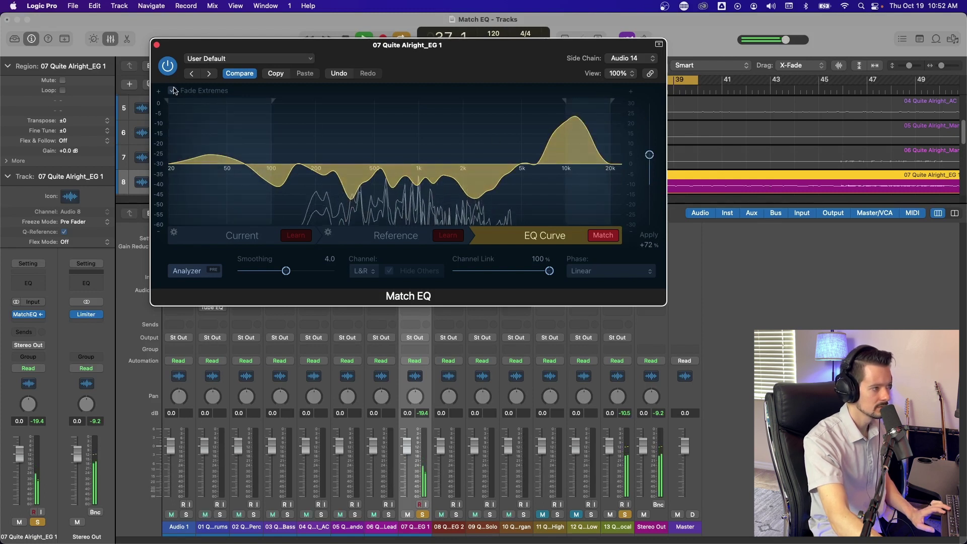
pyautogui.click(172, 91)
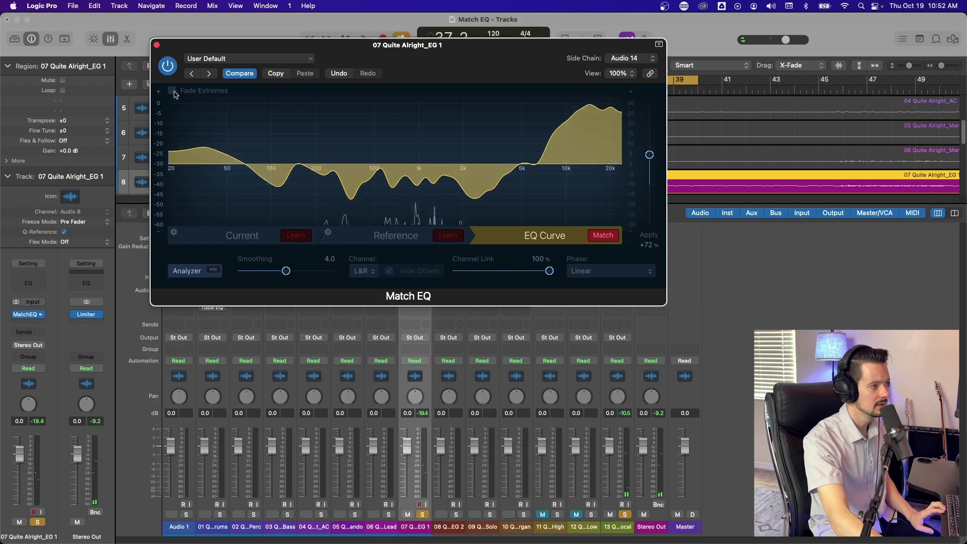
pyautogui.moveTo(649, 155); pyautogui.dragTo(649, 166)
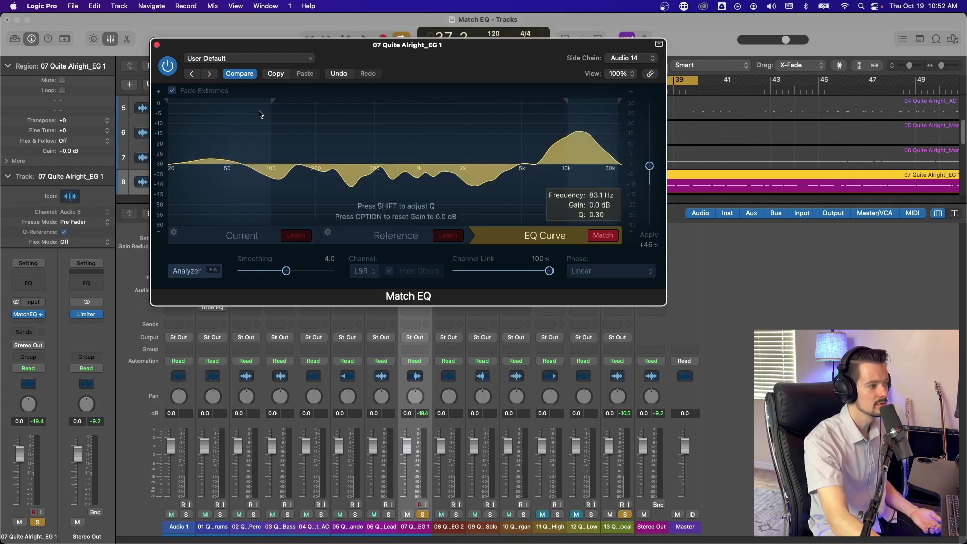
pyautogui.moveTo(259, 114); pyautogui.dragTo(261, 126)
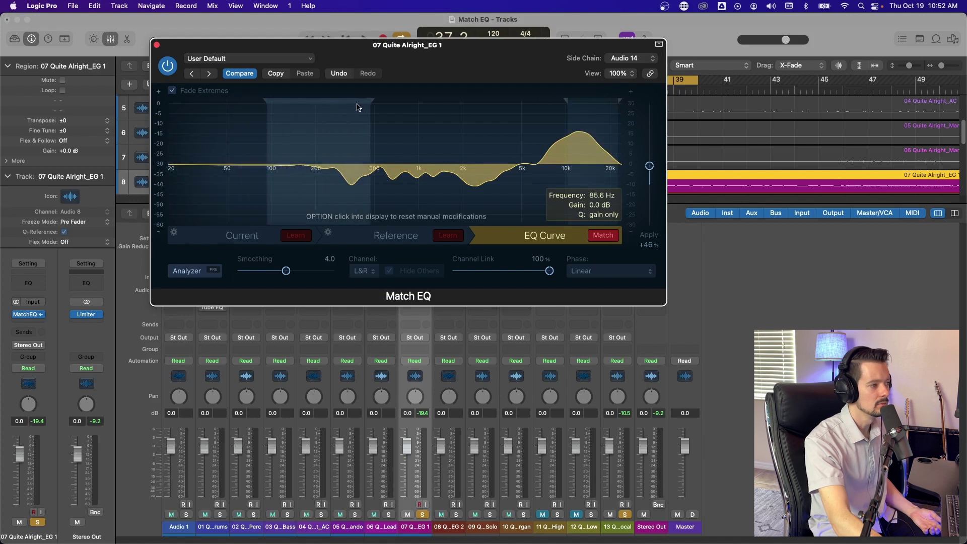
pyautogui.keyDown('alt'); pyautogui.click(256, 97); pyautogui.keyUp('alt')
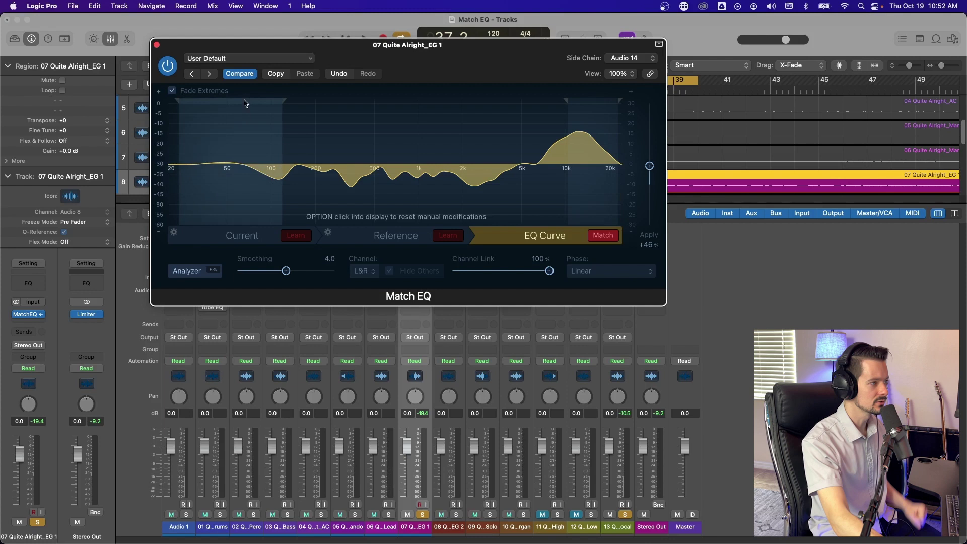
pyautogui.click(172, 90)
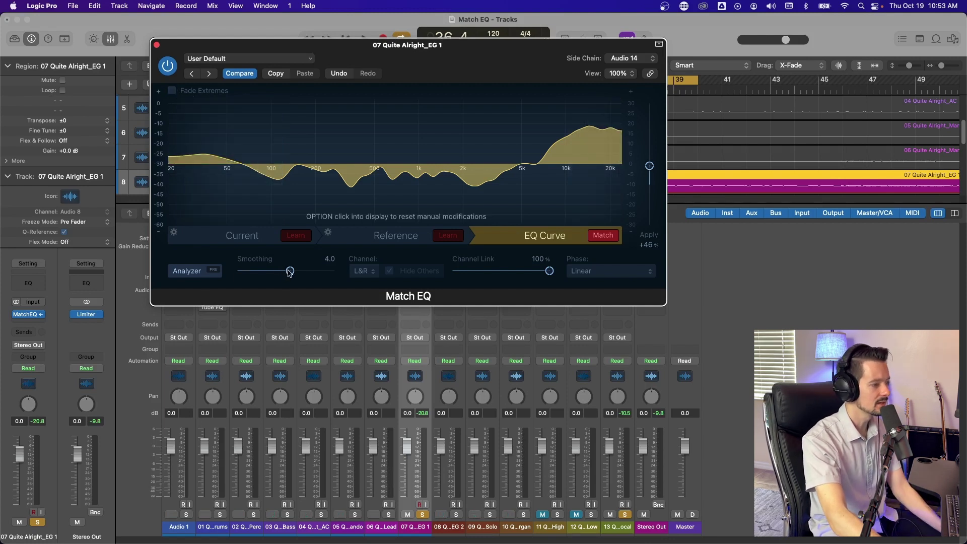
# Step: Try different Smoothing and Apply amounts during playback, ending at Smoothing 6.0 and Apply +30%
pyautogui.moveTo(290, 271); pyautogui.dragTo(222, 270)
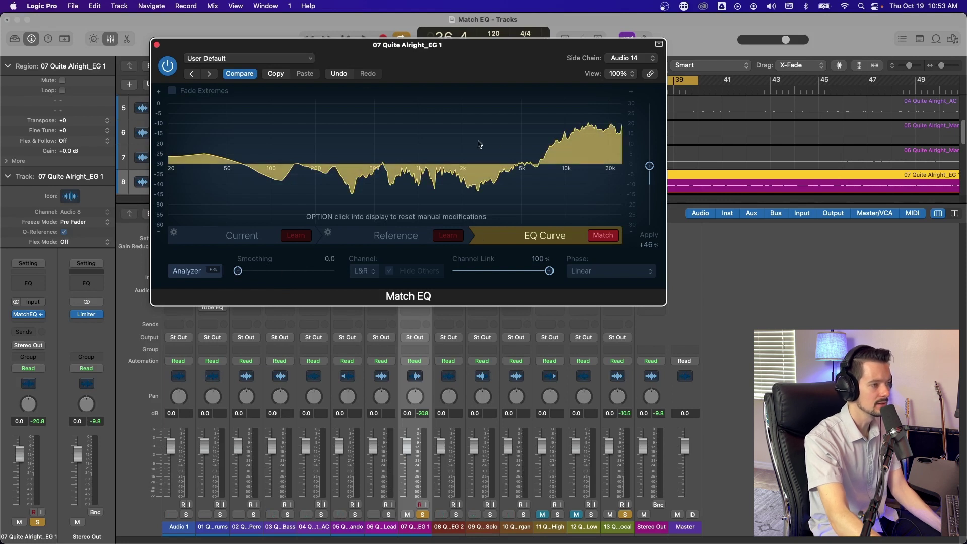
pyautogui.moveTo(237, 270); pyautogui.dragTo(294, 273)
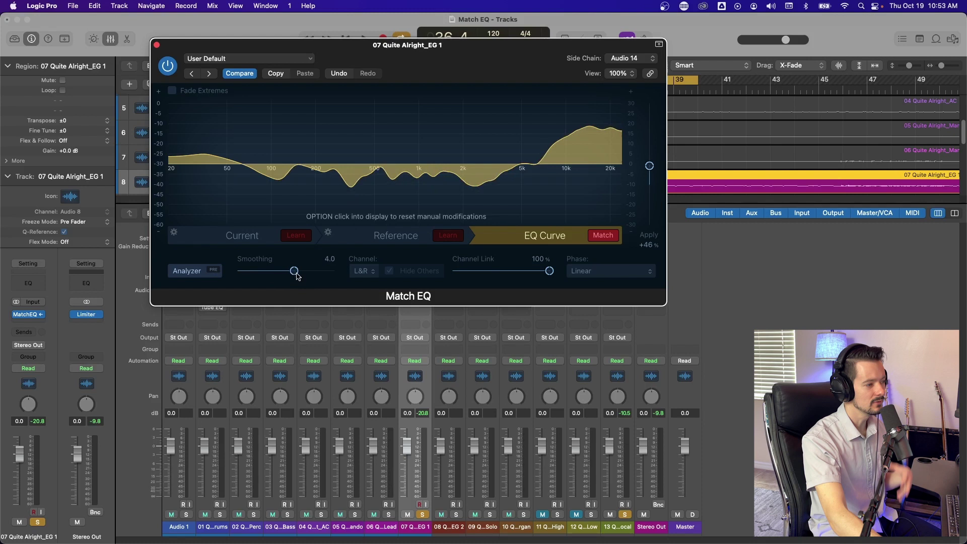
pyautogui.moveTo(294, 273)
pyautogui.mouseDown()
pyautogui.moveTo(274, 273)
pyautogui.moveTo(308, 274)
pyautogui.mouseUp()
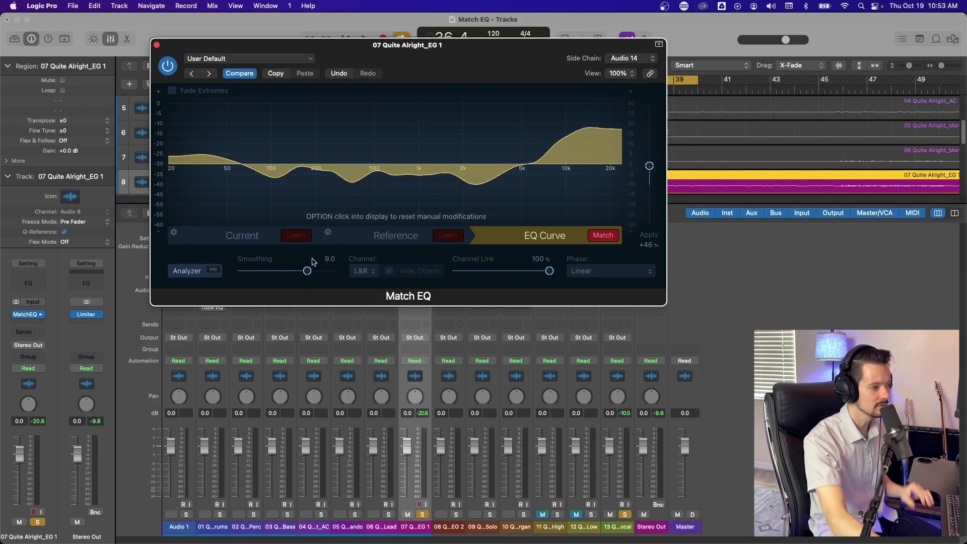
pyautogui.press('space')
pyautogui.moveTo(649, 165); pyautogui.dragTo(644, 149)
pyautogui.moveTo(307, 270); pyautogui.dragTo(161, 266)
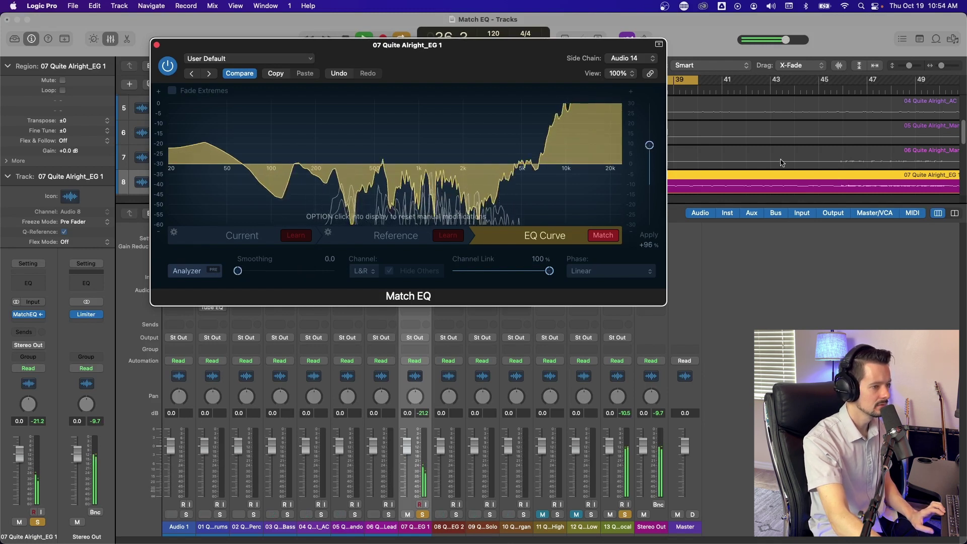
pyautogui.moveTo(651, 147); pyautogui.dragTo(650, 171)
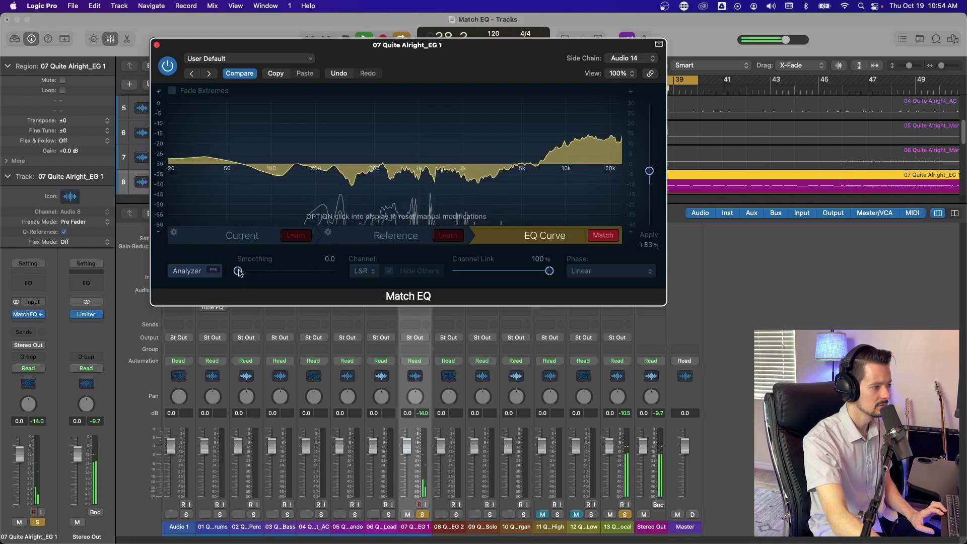
pyautogui.moveTo(238, 270); pyautogui.dragTo(299, 272)
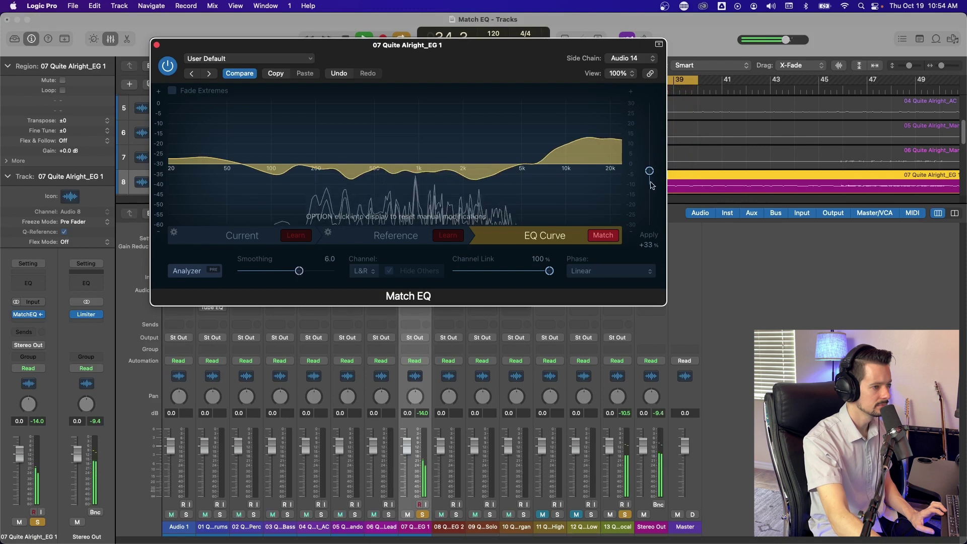
pyautogui.moveTo(650, 170)
pyautogui.mouseDown()
pyautogui.moveTo(650, 153)
pyautogui.moveTo(650, 173)
pyautogui.mouseUp()
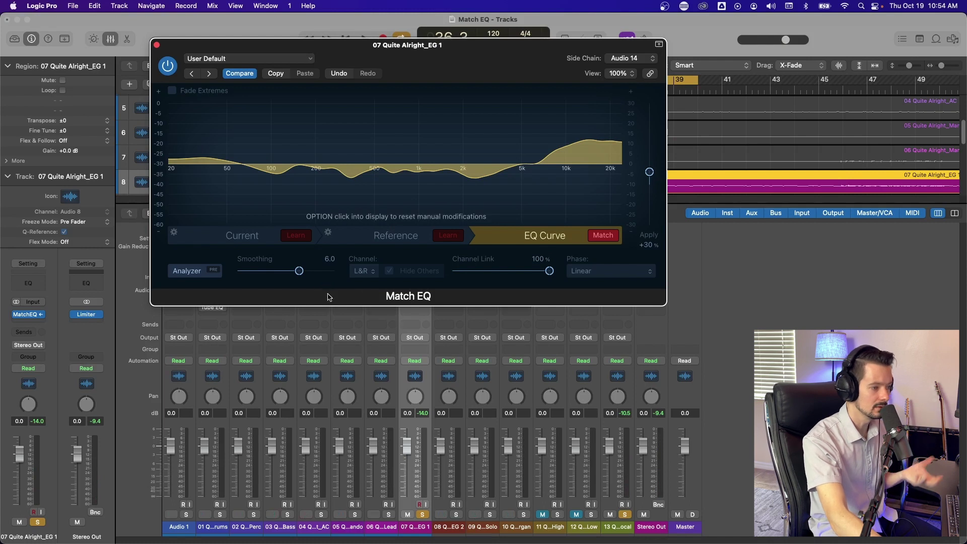
# Step: Review the Phase mode choices and leave Phase set to Linear
pyautogui.click(607, 271)
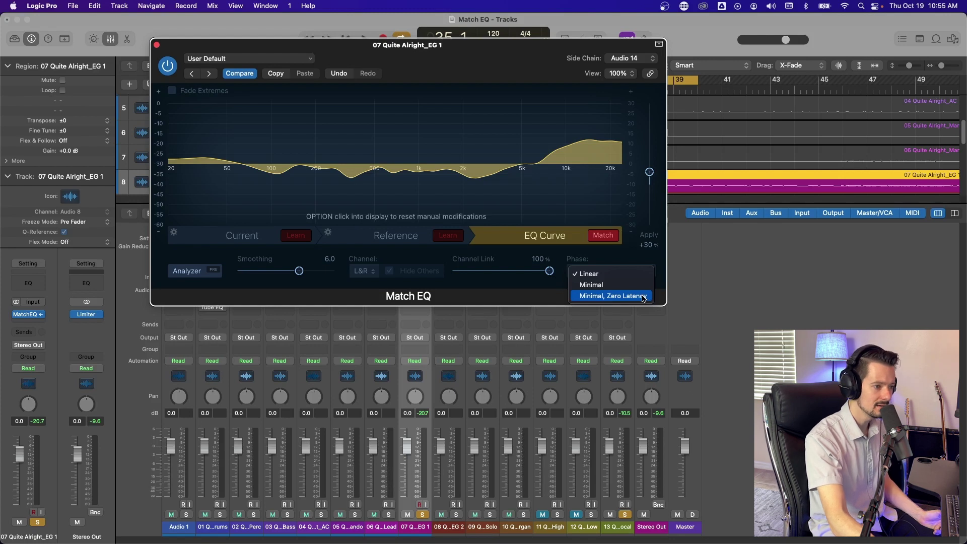
pyautogui.press('Escape')
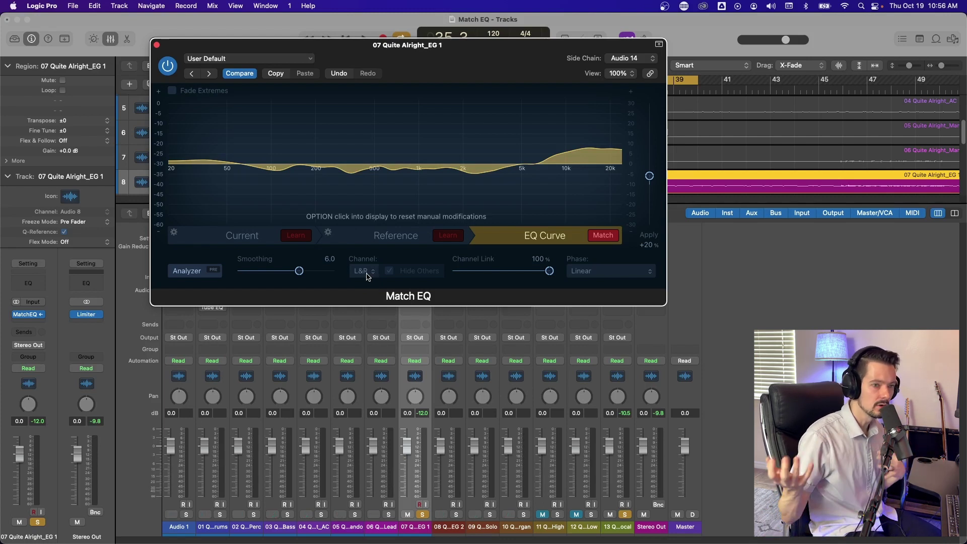
# Step: Insert a second Match EQ after the first on the 07 Quite Alright_EG 1 channel, leaving it on the left channel
pyautogui.moveTo(518, 45); pyautogui.dragTo(378, 21)
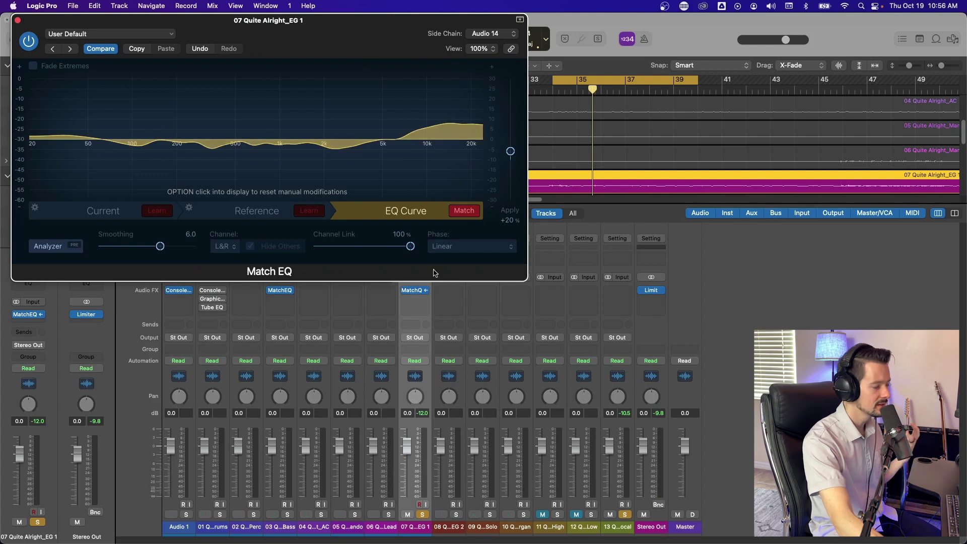
pyautogui.click(414, 297)
pyautogui.click(443, 289)
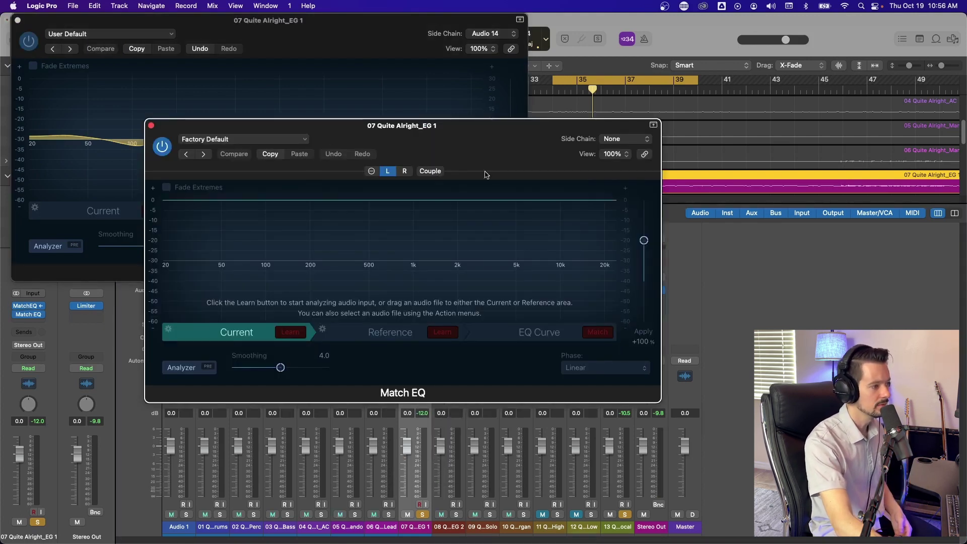
pyautogui.click(403, 171)
pyautogui.click(389, 172)
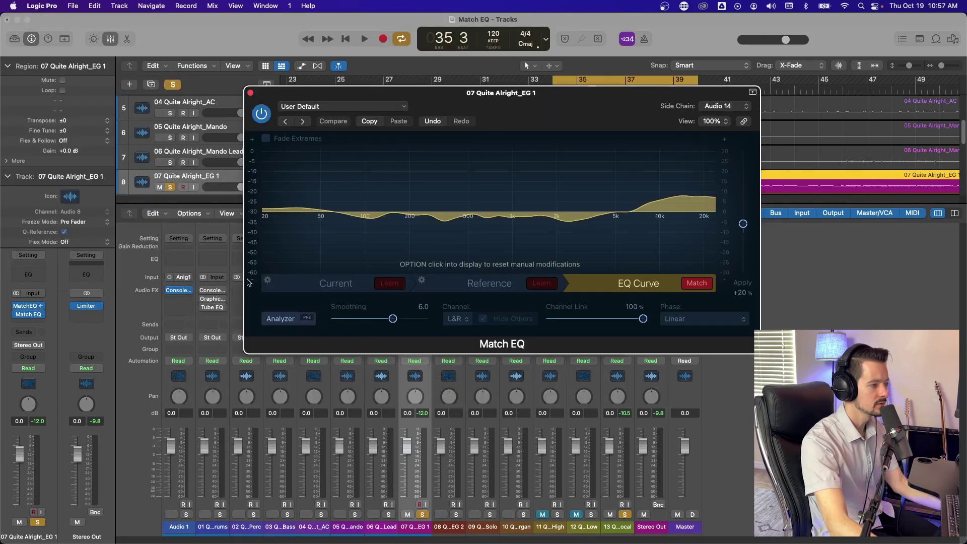
# Step: Clear the Current material spectrum, then try Undo and Redo on the change
pyautogui.click(267, 278)
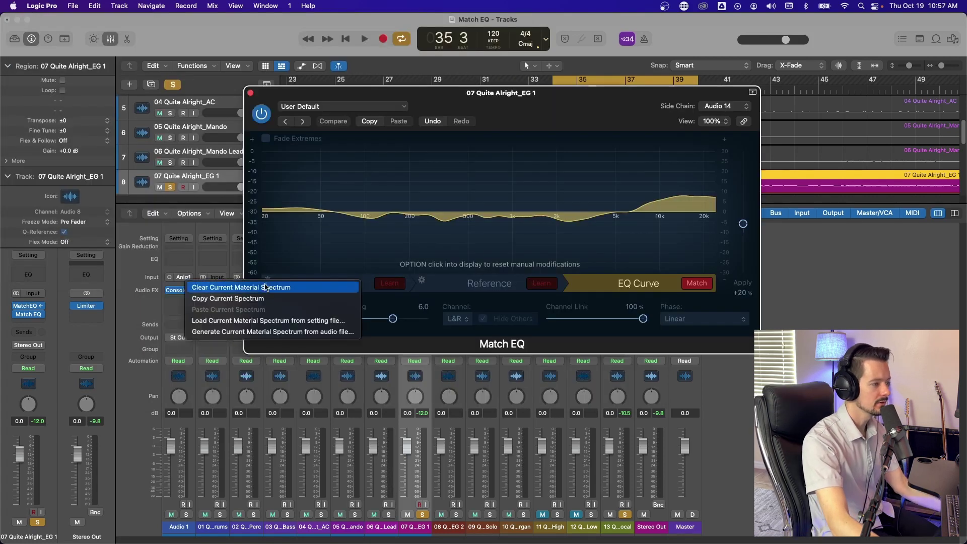
pyautogui.click(240, 291)
pyautogui.click(316, 285)
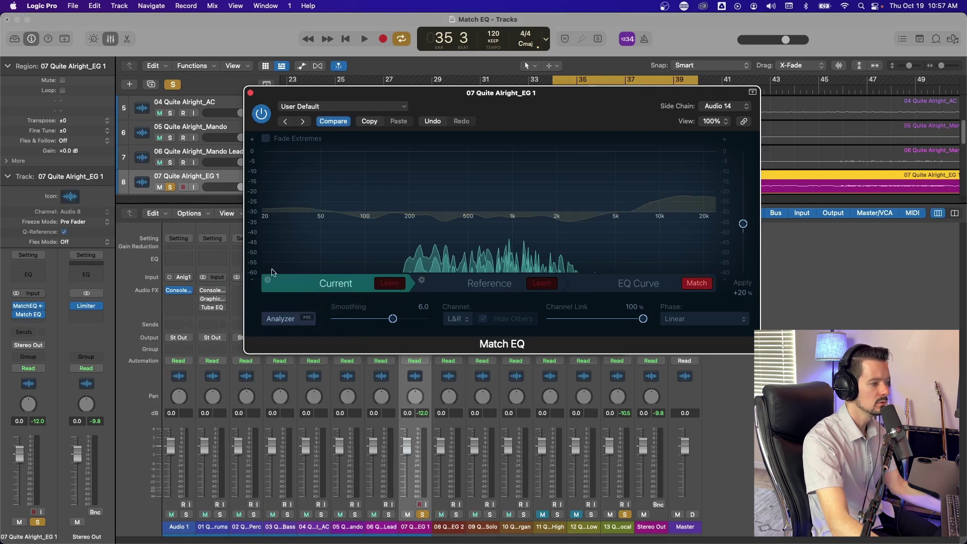
pyautogui.click(267, 279)
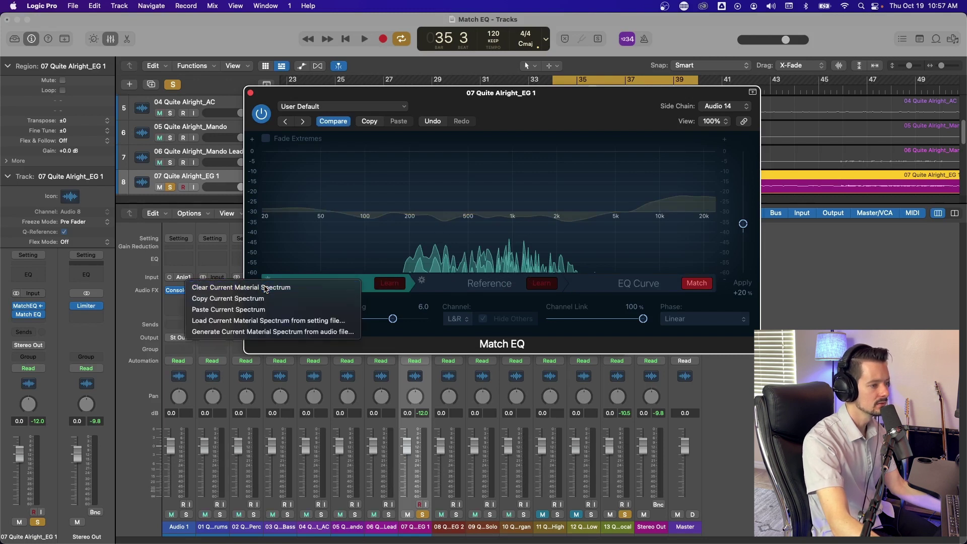
pyautogui.click(270, 286)
pyautogui.click(430, 121)
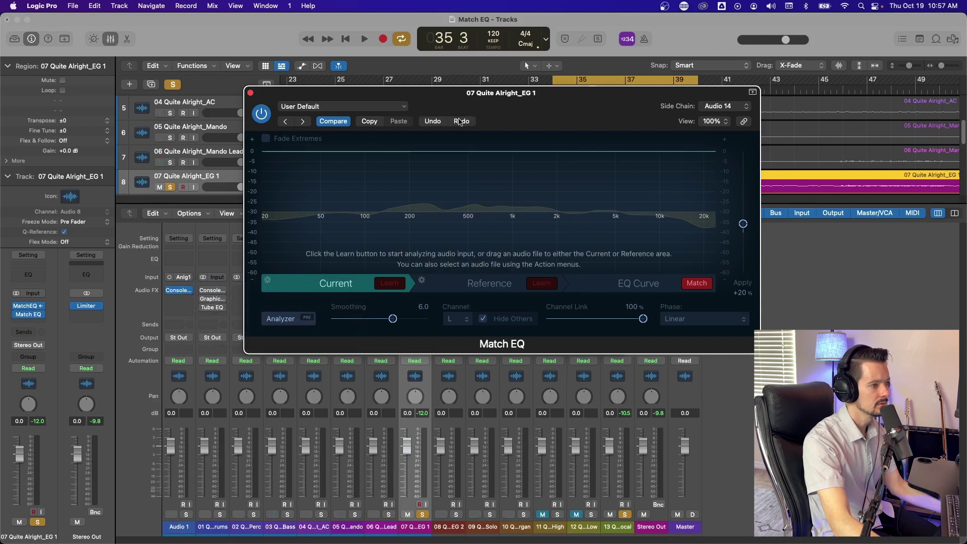
pyautogui.click(460, 122)
pyautogui.click(438, 124)
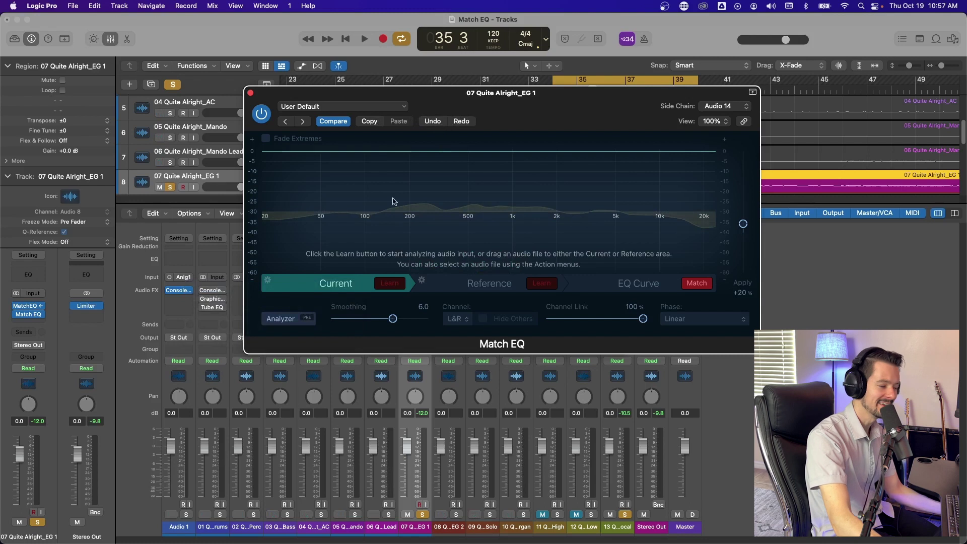
# Step: Paste the copied spectrum into Current and compare it with the Reference spectrum
pyautogui.click(268, 279)
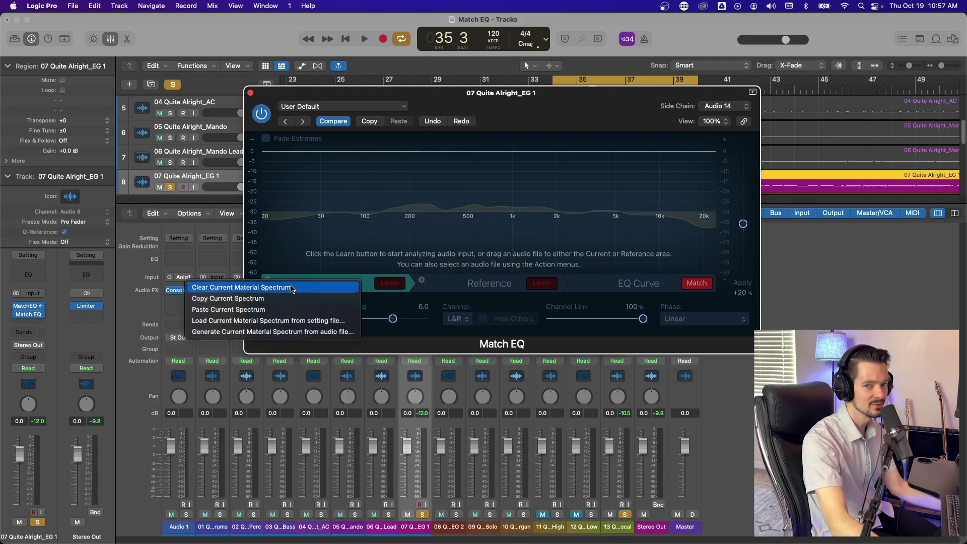
pyautogui.click(421, 281)
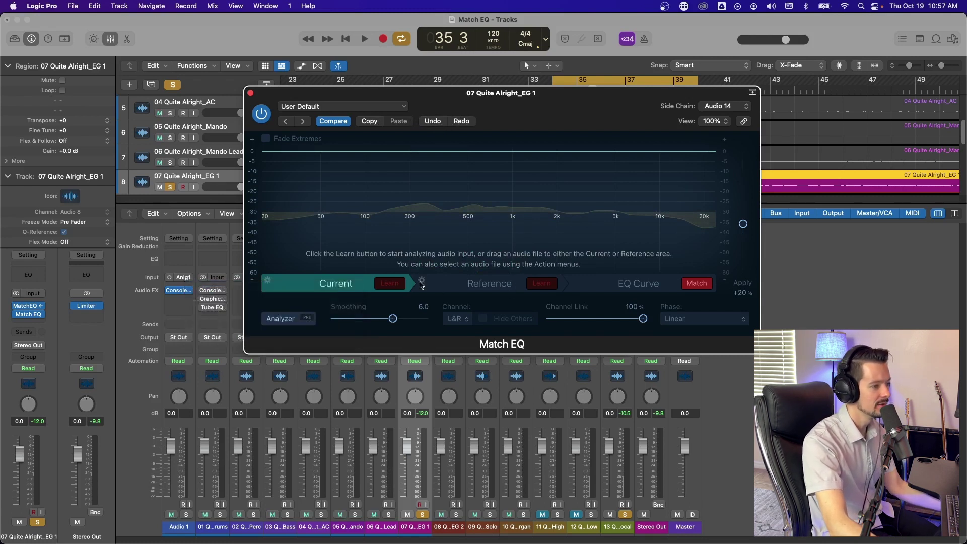
pyautogui.click(421, 280)
pyautogui.click(395, 298)
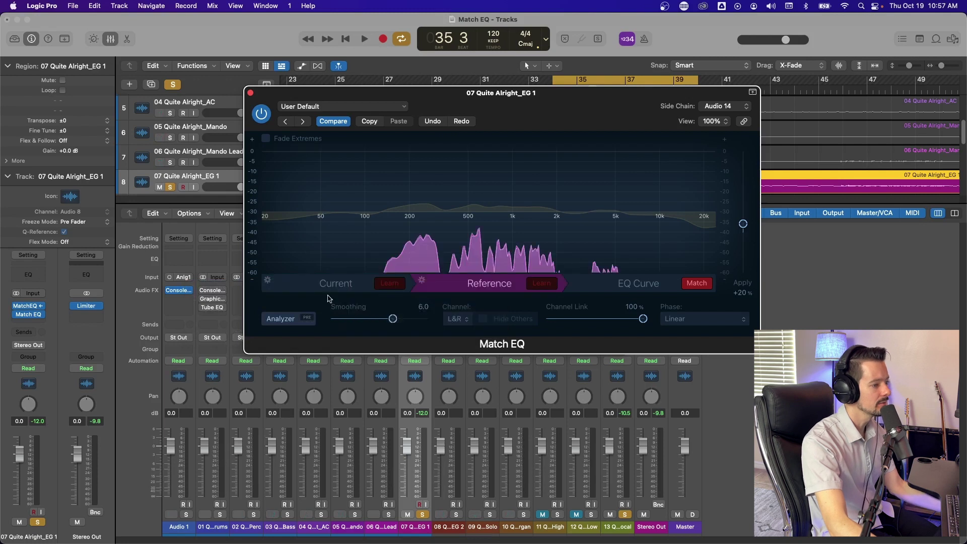
pyautogui.click(310, 293)
pyautogui.click(267, 281)
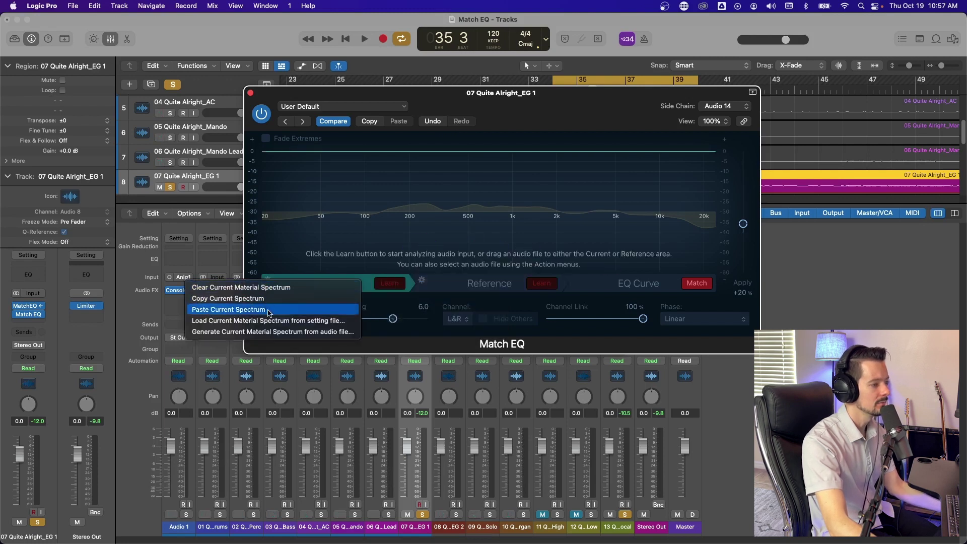
pyautogui.click(270, 310)
pyautogui.click(471, 291)
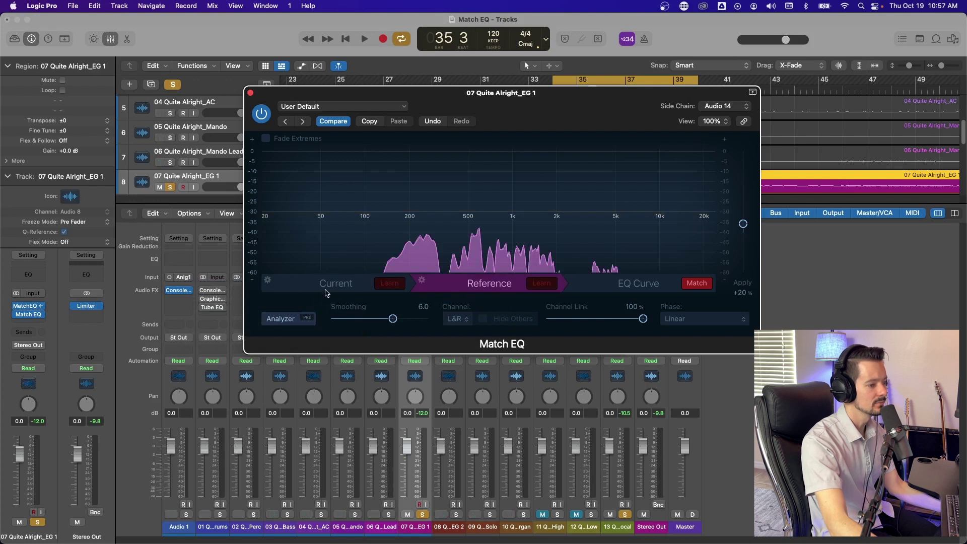
pyautogui.click(326, 290)
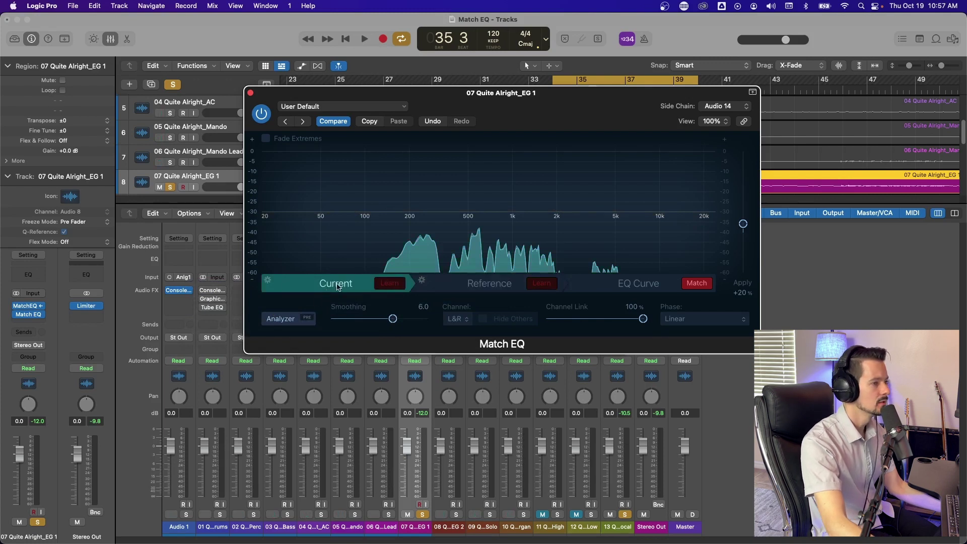
# Step: Save the Match EQ settings under a new setting named 'EG 1'
pyautogui.click(296, 105)
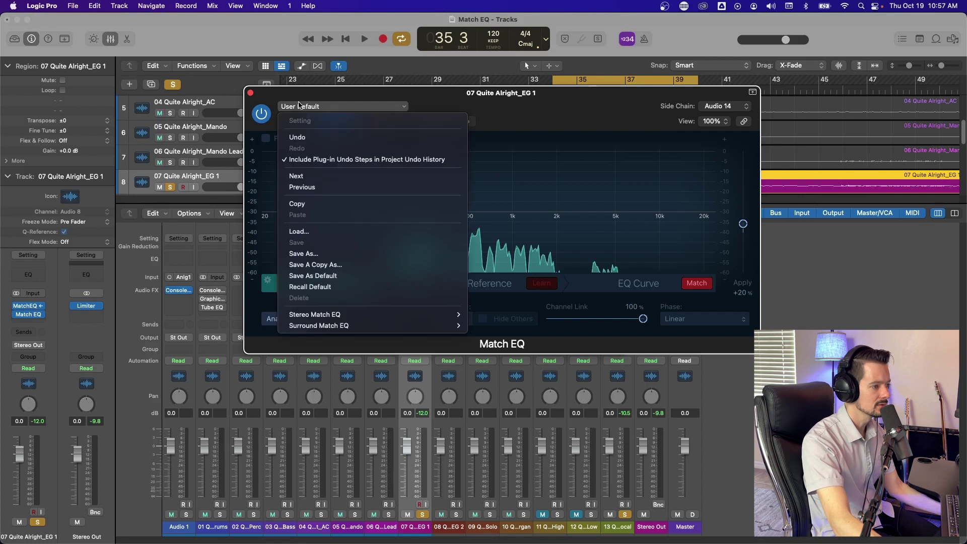
pyautogui.click(369, 254)
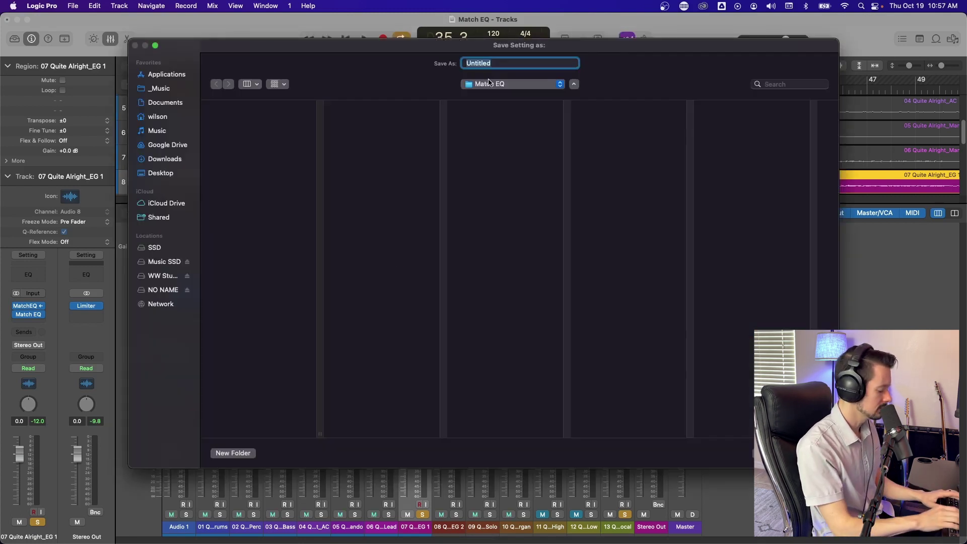
pyautogui.write('EQ ')
pyautogui.write('1')
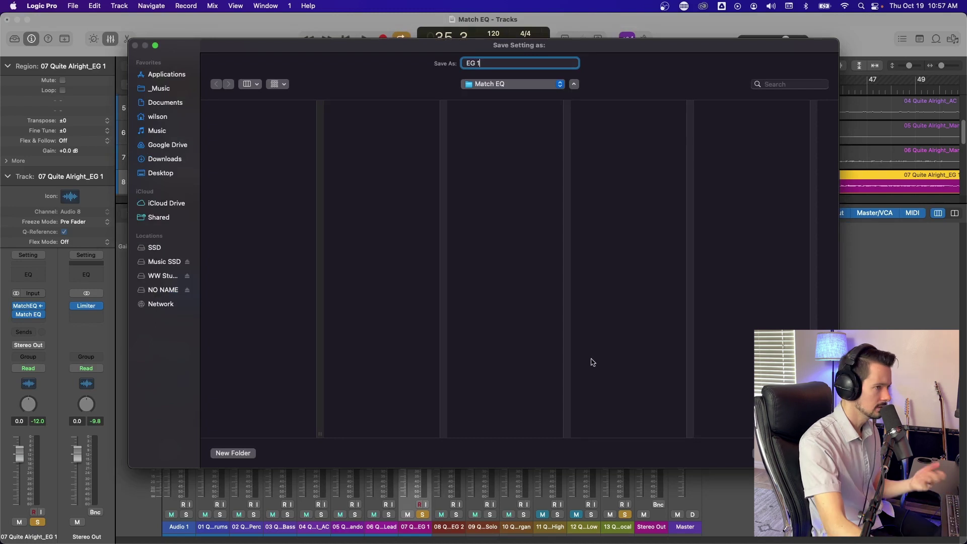
# Step: Confirm the EG 1 save, then load the Current spectrum from the EG 1.pst setting file
pyautogui.press('Return')
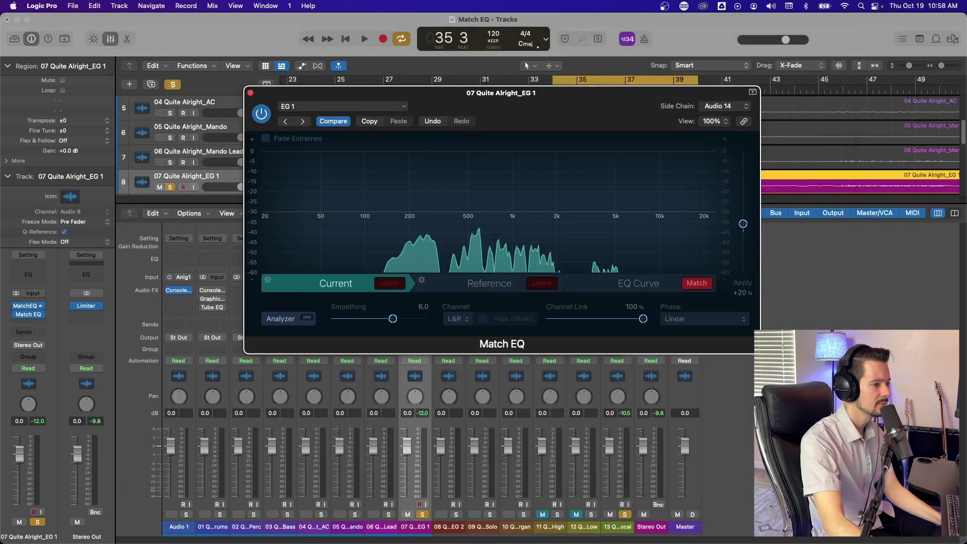
pyautogui.click(267, 280)
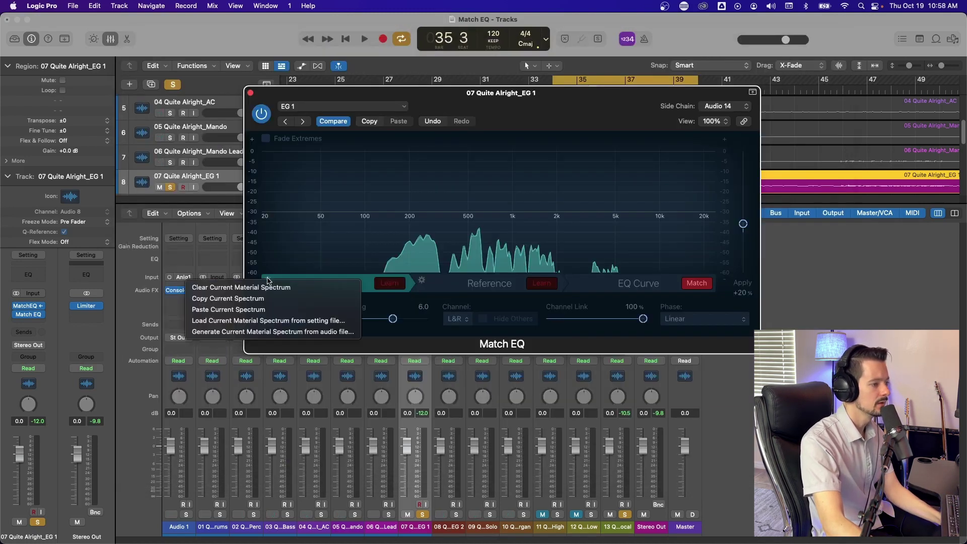
pyautogui.click(274, 323)
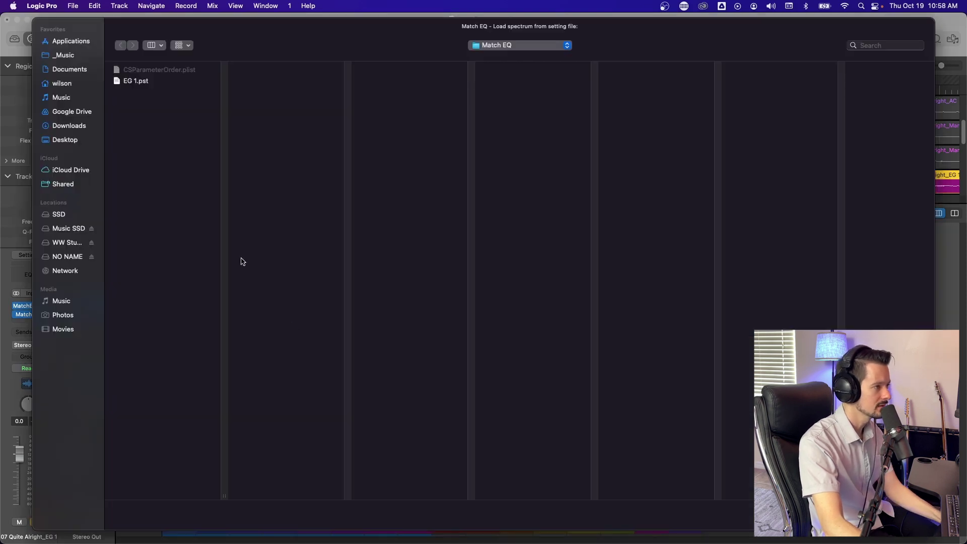
pyautogui.click(152, 82)
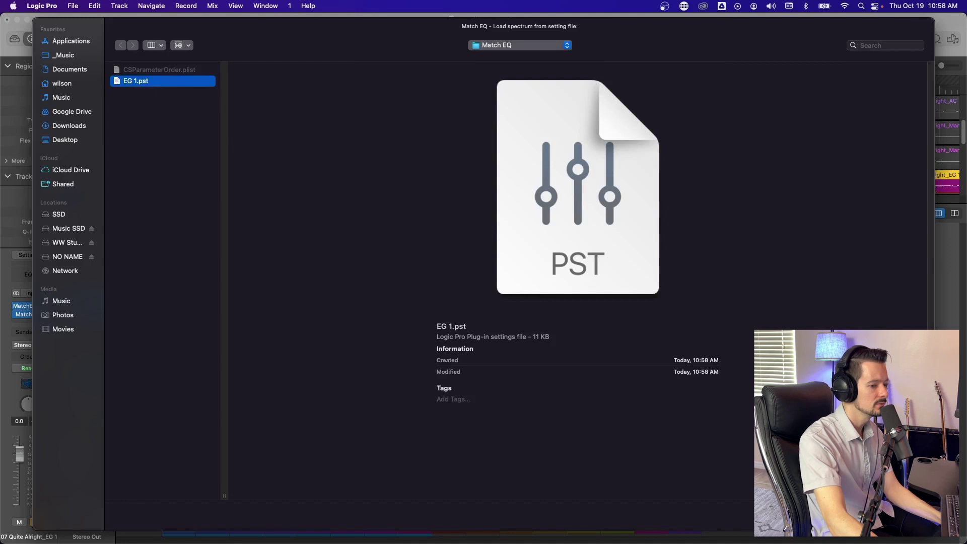
pyautogui.press('Return')
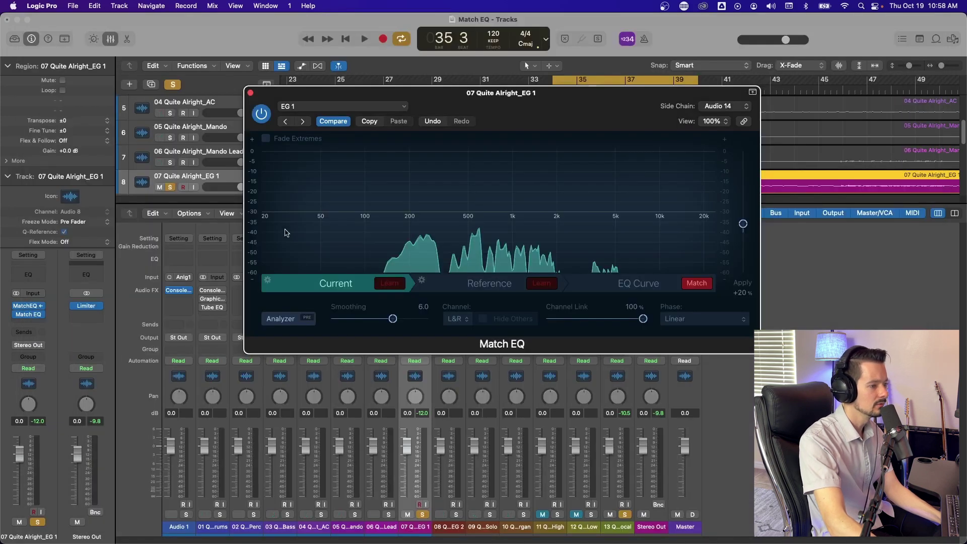
pyautogui.click(483, 284)
# Step: Generate the Reference spectrum from 13 Quite Alright_Vocal.wav and Current from 07 Quite Alright_EG 1.wav
pyautogui.rightClick(502, 287)
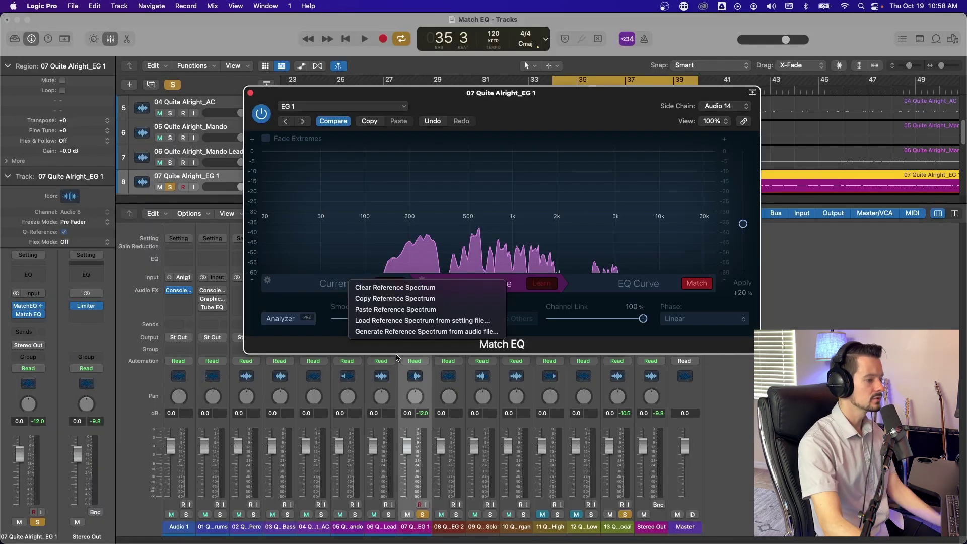
pyautogui.click(416, 332)
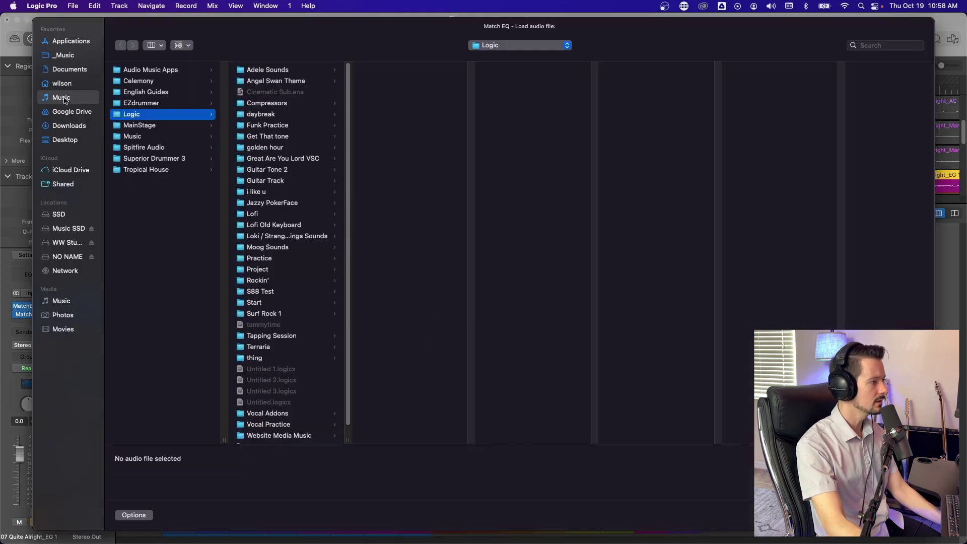
pyautogui.click(61, 55)
pyautogui.click(176, 82)
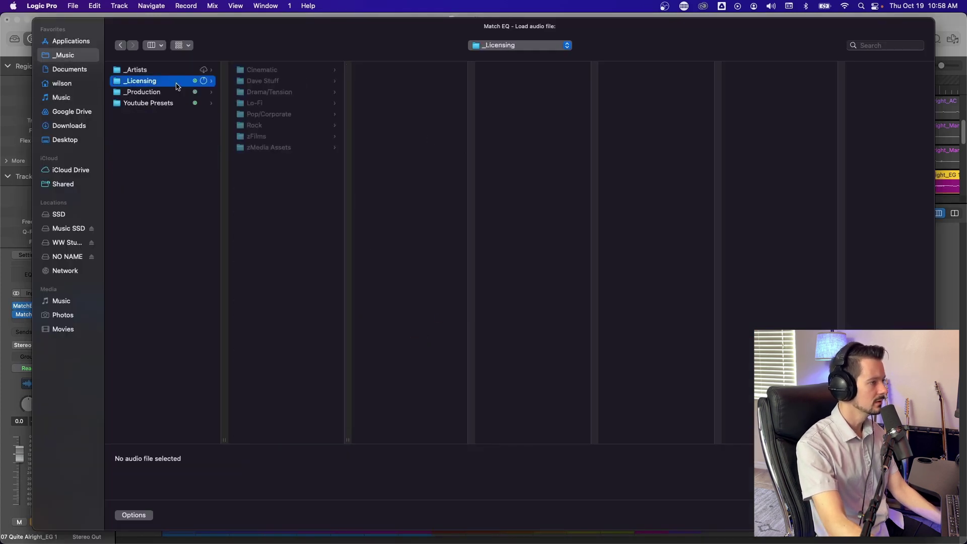
pyautogui.click(151, 92)
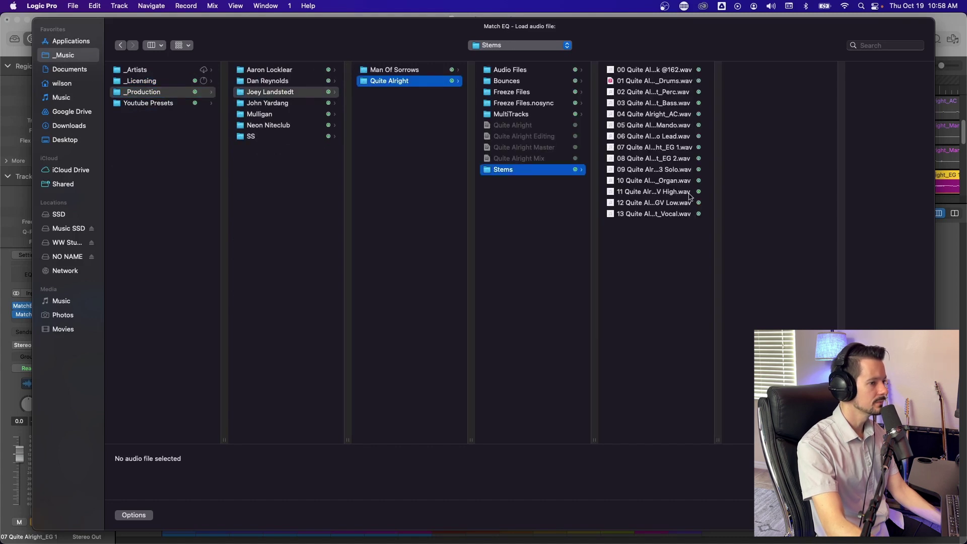
pyautogui.click(661, 214)
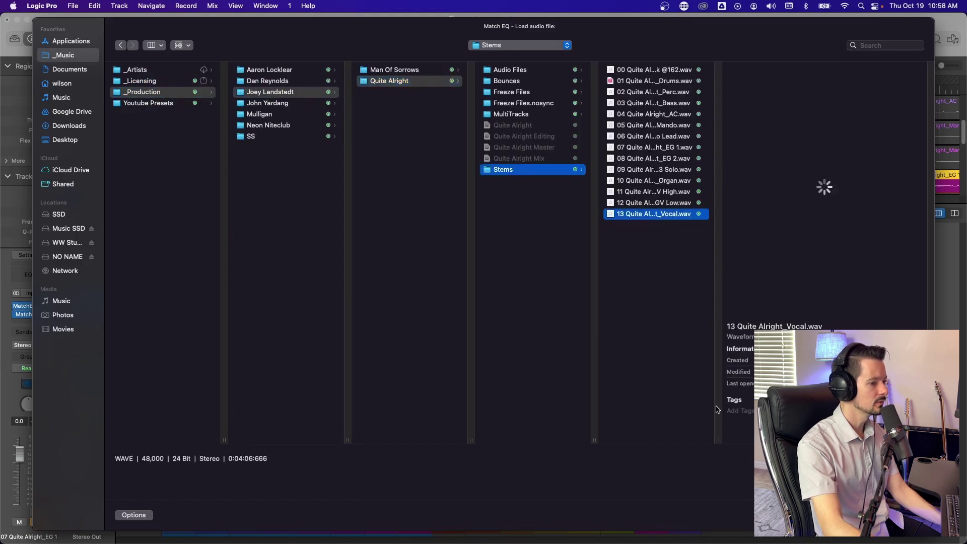
pyautogui.press('Return')
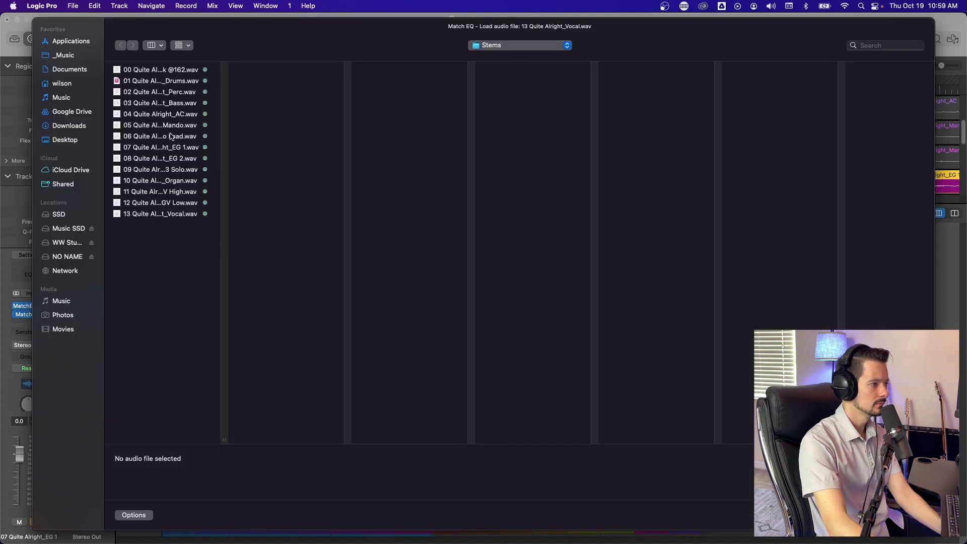
pyautogui.click(489, 283)
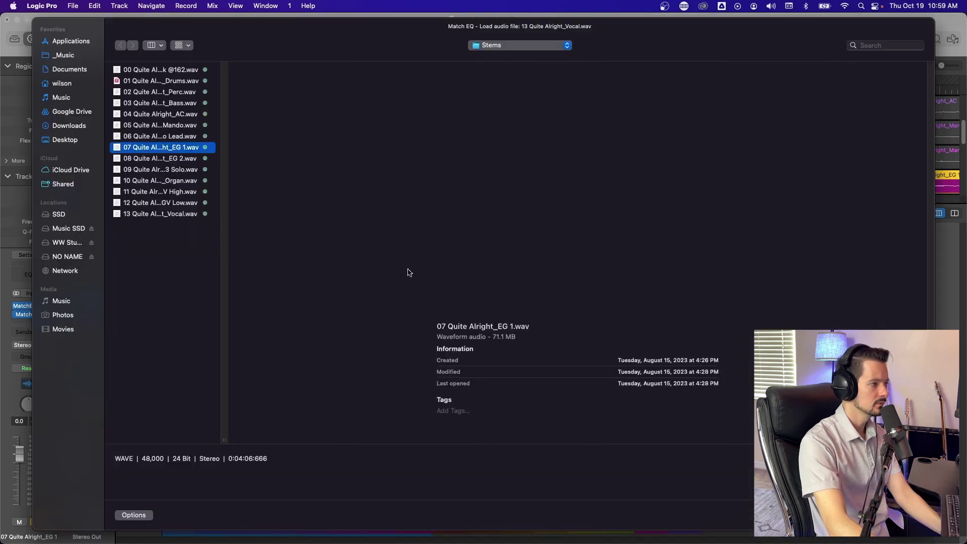
pyautogui.press('Return')
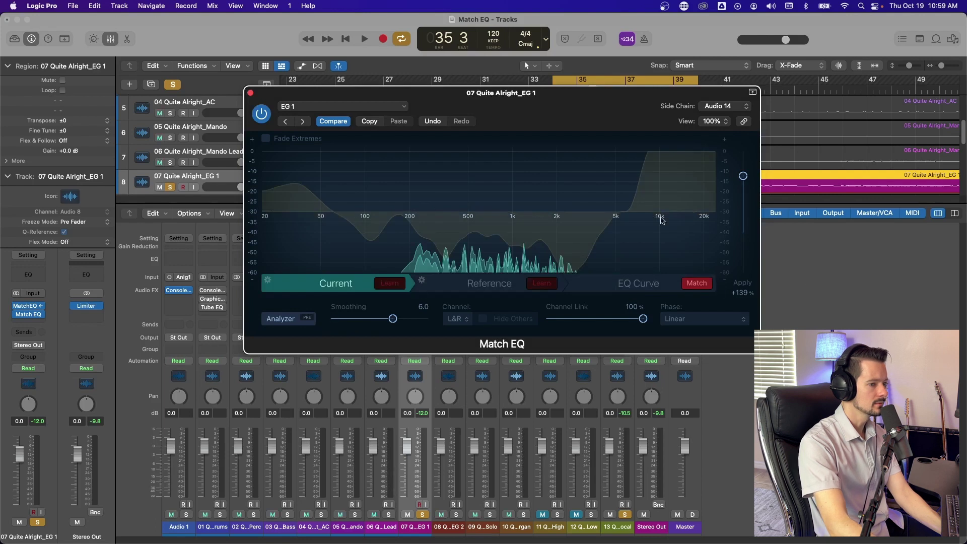
# Step: Audition the EG 1 guitar with the vocal-matched curve applied at +100%
pyautogui.click(337, 283)
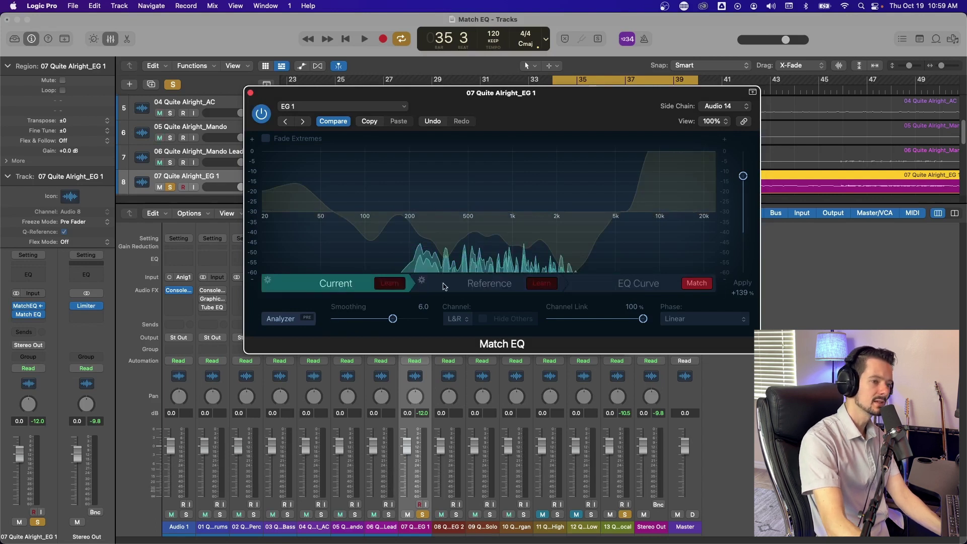
pyautogui.press('space')
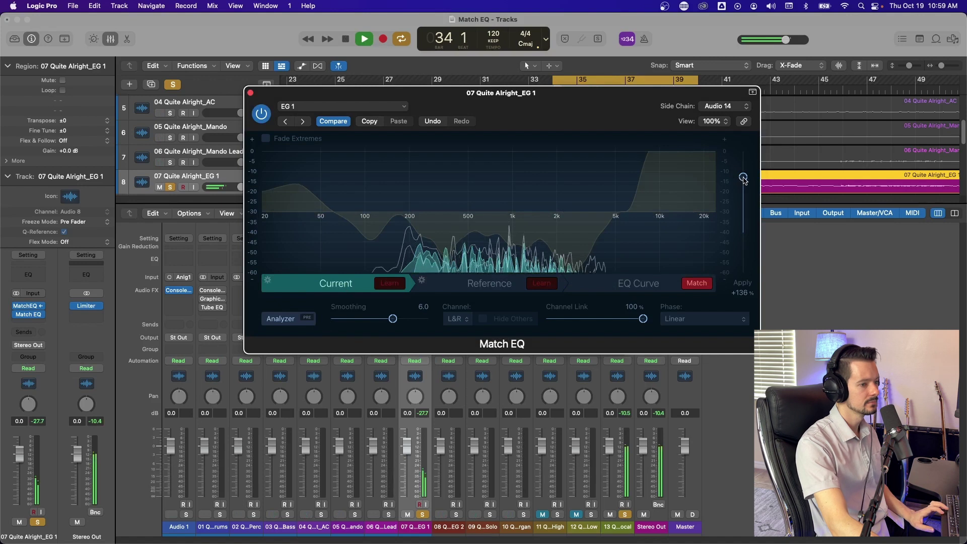
pyautogui.moveTo(743, 176); pyautogui.dragTo(751, 194)
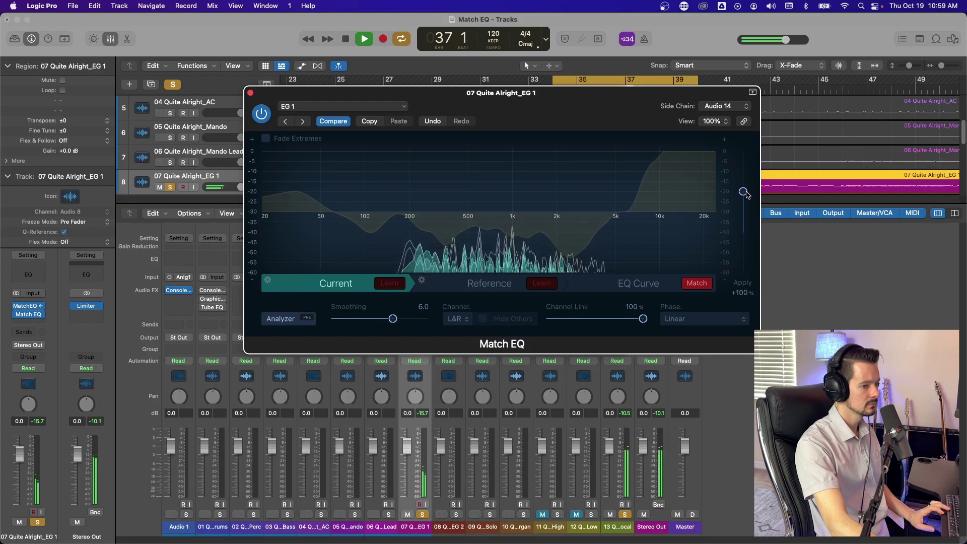
pyautogui.press('space')
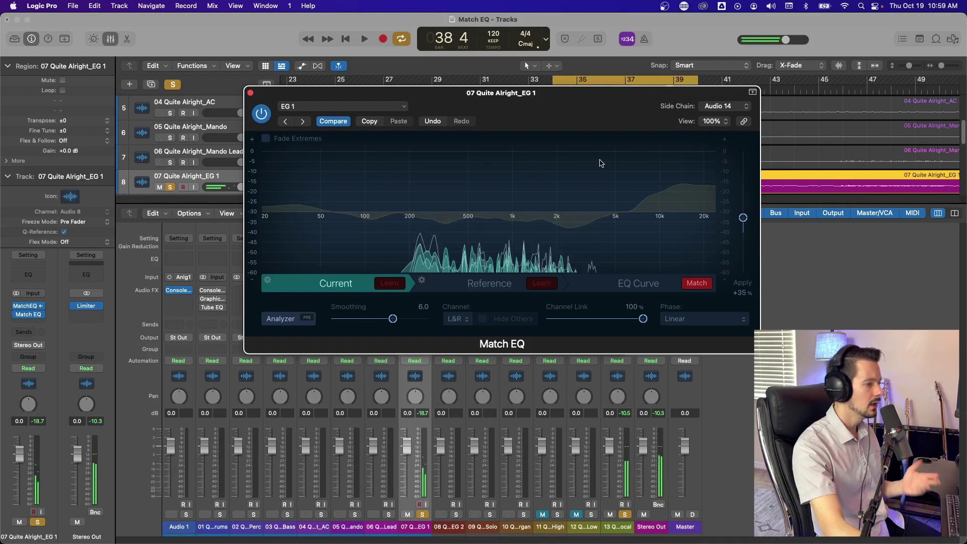
# Step: Solo and audition the 08 Quite Alright_EG 2 track, then bring back the EG 1 Match EQ window
pyautogui.moveTo(599, 93); pyautogui.dragTo(465, 47)
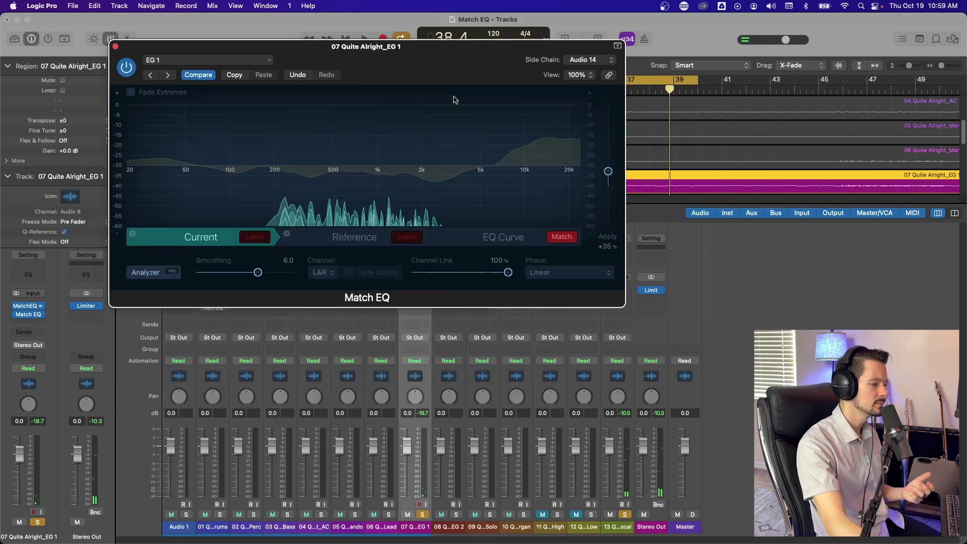
pyautogui.click(568, 517)
pyautogui.click(456, 514)
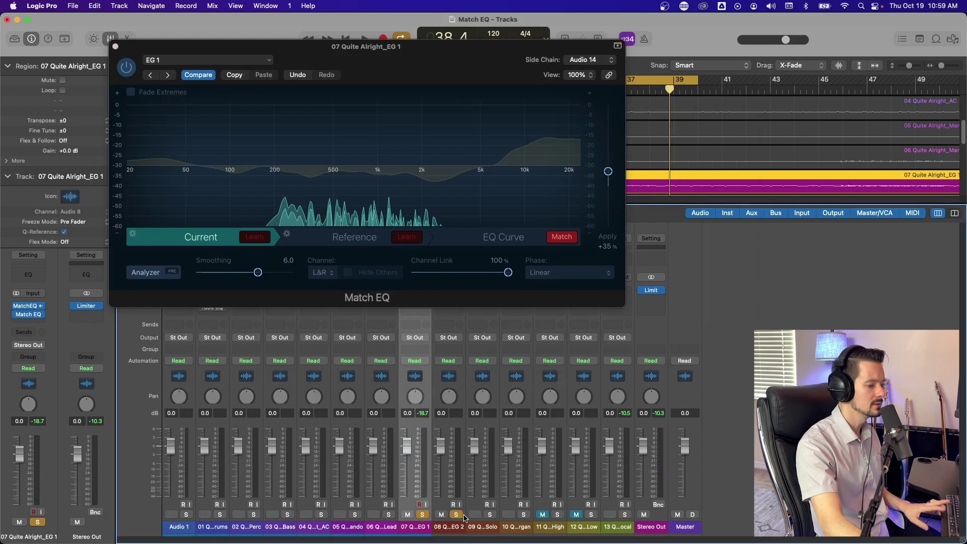
pyautogui.press('space')
pyautogui.moveTo(409, 92); pyautogui.dragTo(791, 162)
pyautogui.moveTo(814, 129); pyautogui.dragTo(794, 198)
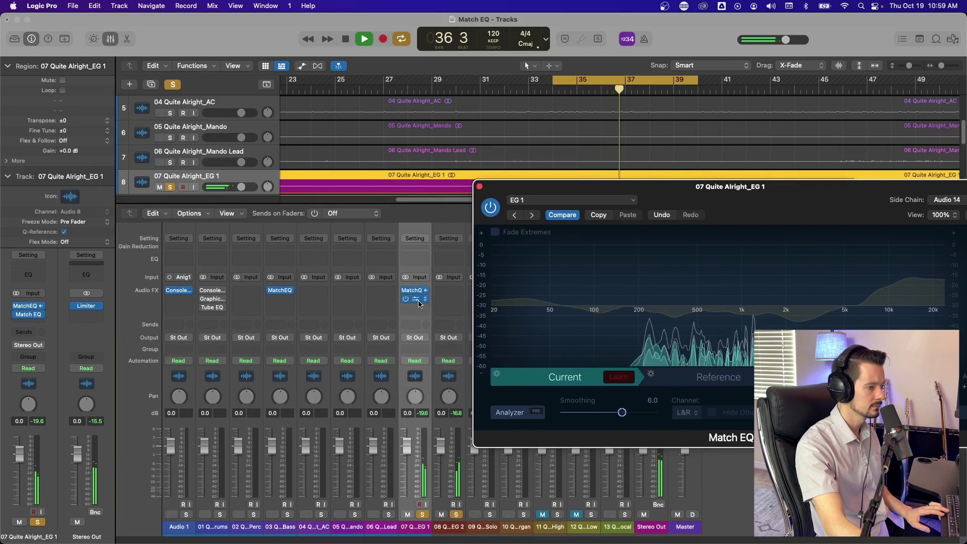
pyautogui.click(424, 293)
pyautogui.press('space')
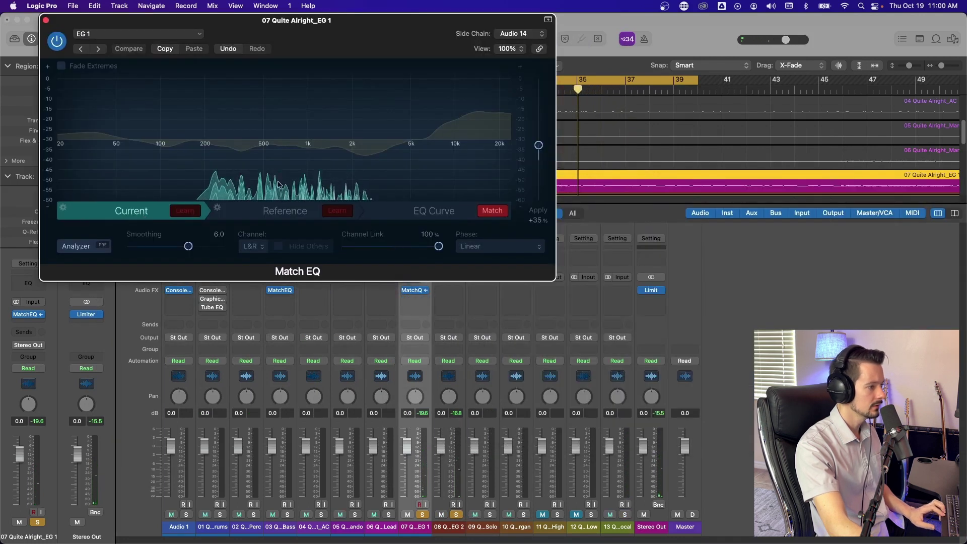
# Step: Drag 08 Quite Alright_EG 2.wav from the Stems folder onto Match EQ as the new reference
pyautogui.click(91, 520)
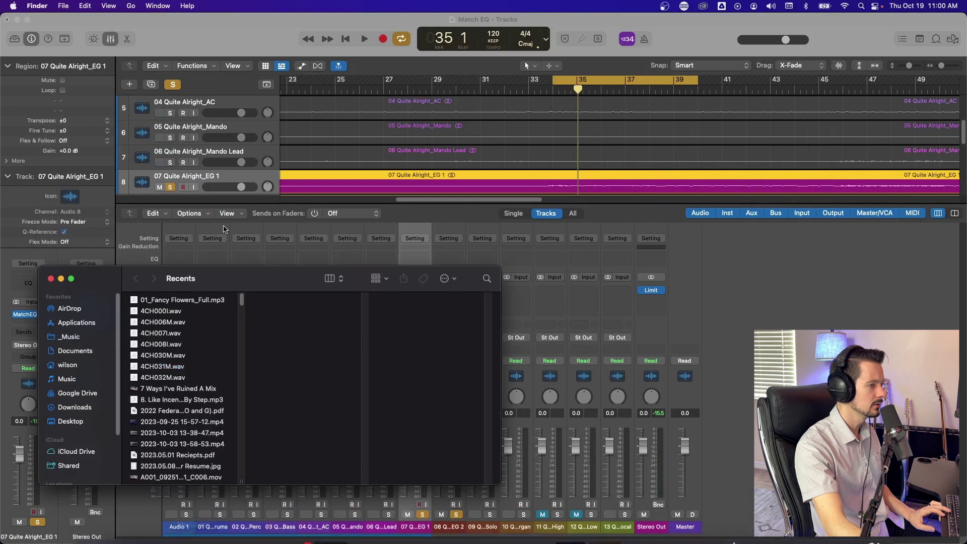
pyautogui.click(59, 336)
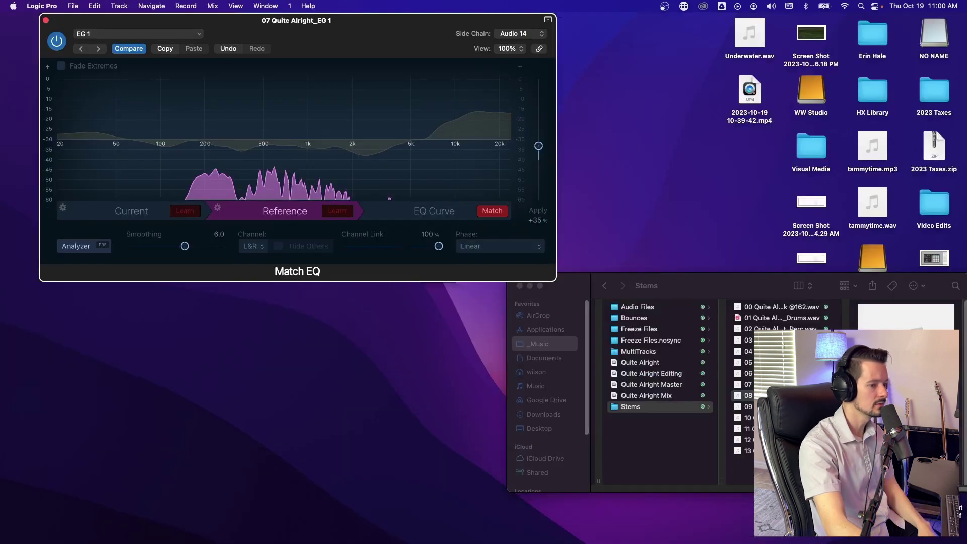
pyautogui.moveTo(748, 396); pyautogui.dragTo(357, 164)
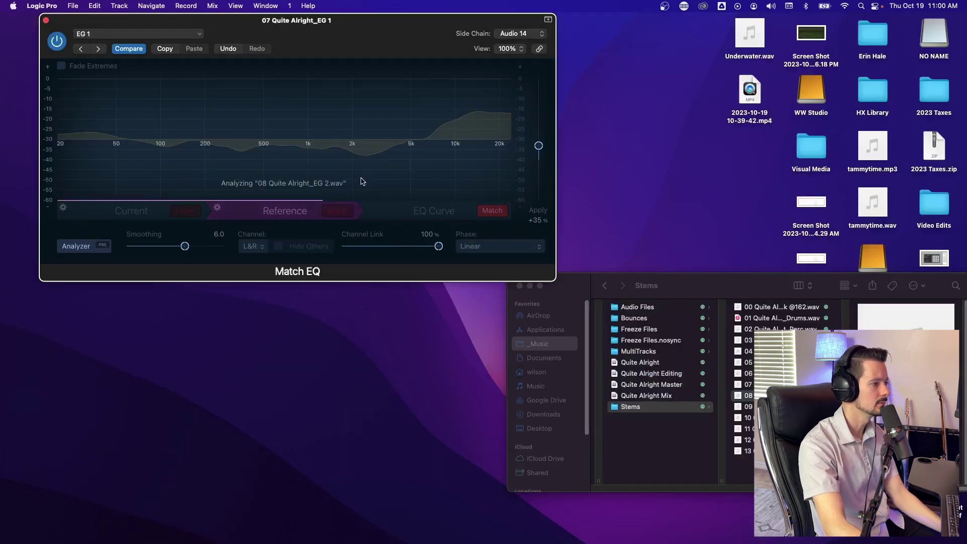
# Step: Compare the EG 1 current spectrum against the EG 2 reference spectrum several times
pyautogui.click(134, 210)
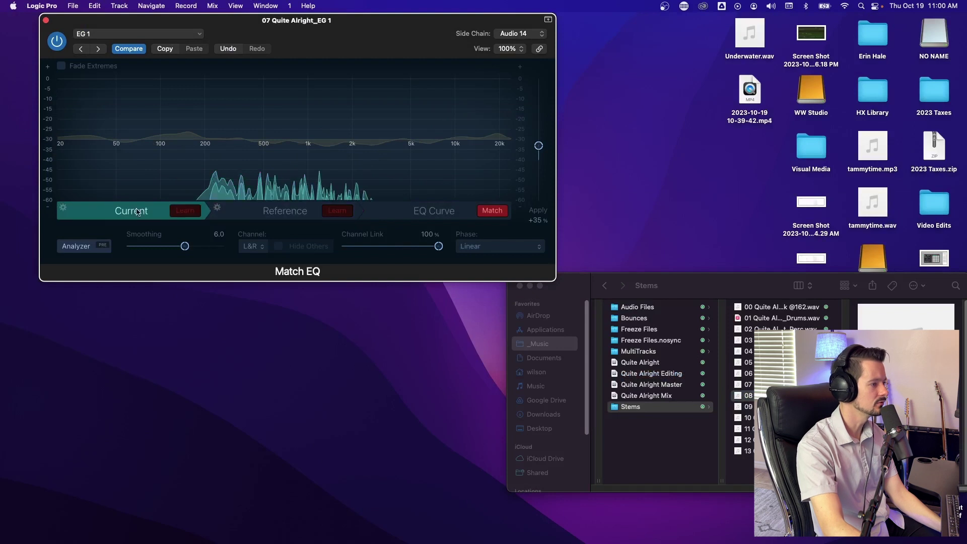
pyautogui.click(245, 219)
pyautogui.click(139, 218)
pyautogui.click(280, 218)
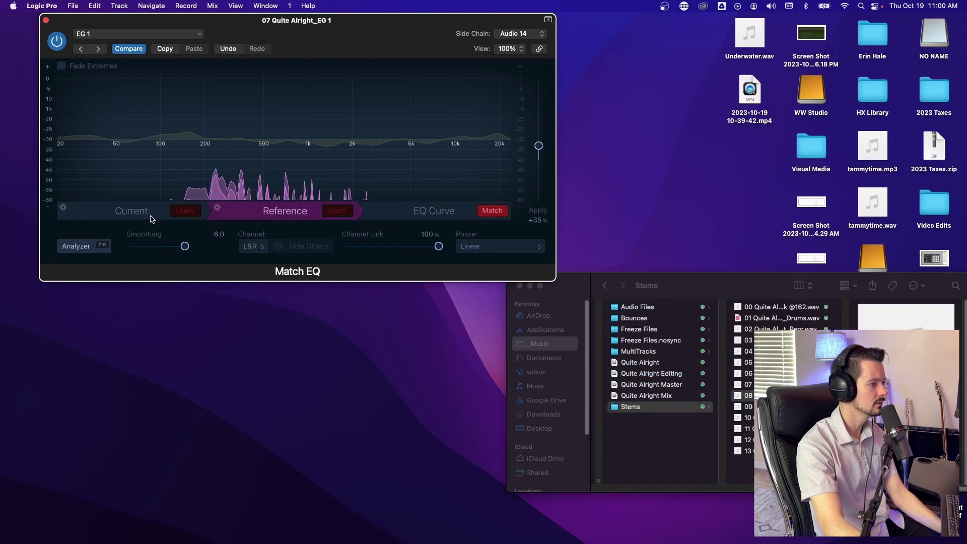
pyautogui.click(151, 218)
pyautogui.click(262, 220)
# Step: Generate a new EQ match curve against EG 2 and apply it at about +106%
pyautogui.click(494, 212)
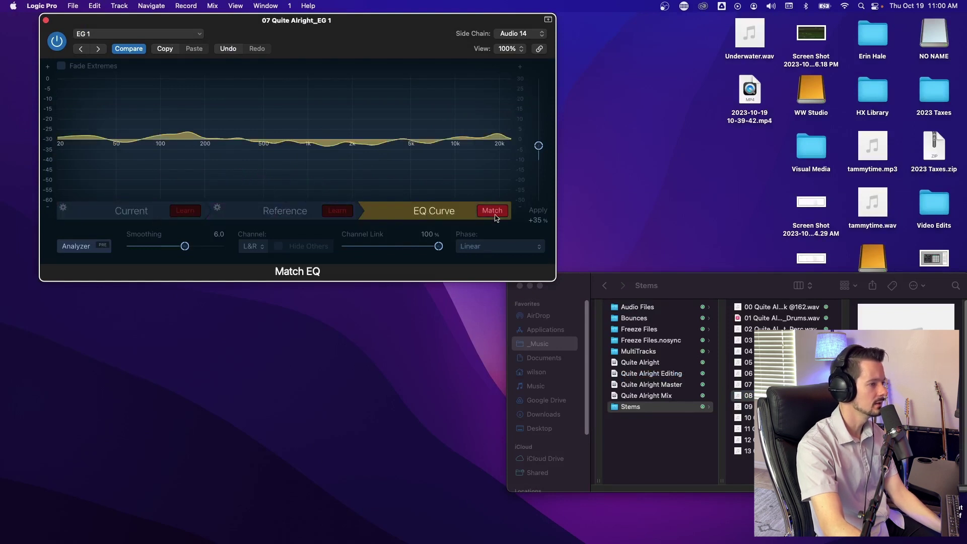
pyautogui.click(503, 214)
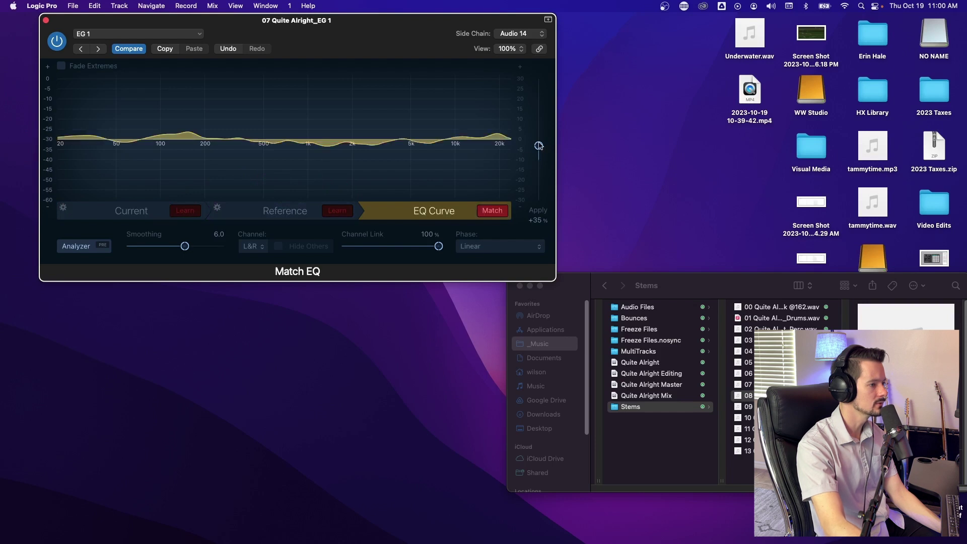
pyautogui.moveTo(538, 146); pyautogui.dragTo(538, 117)
pyautogui.moveTo(416, 536)
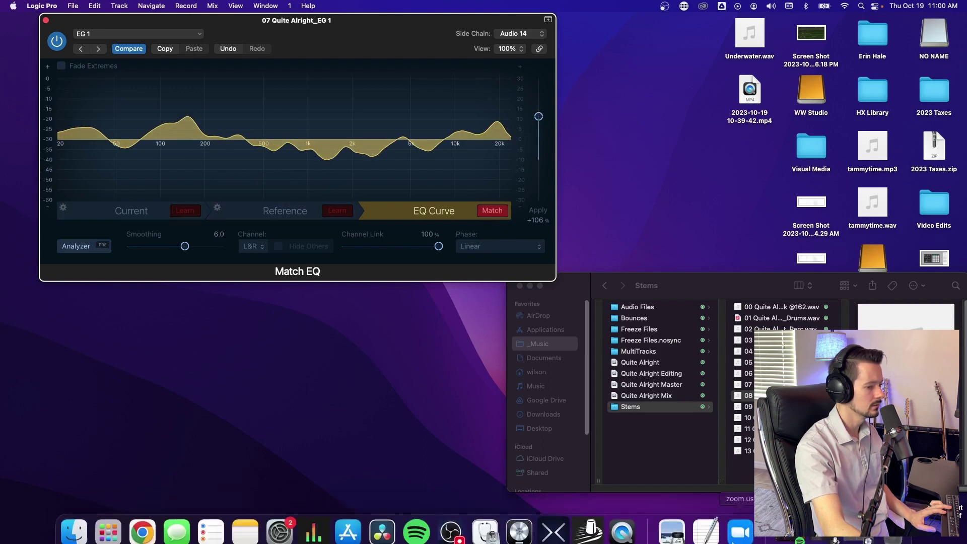
# Step: Lower the Match EQ Apply amount to about +98% and audition the EG 1 guitar
pyautogui.click(519, 531)
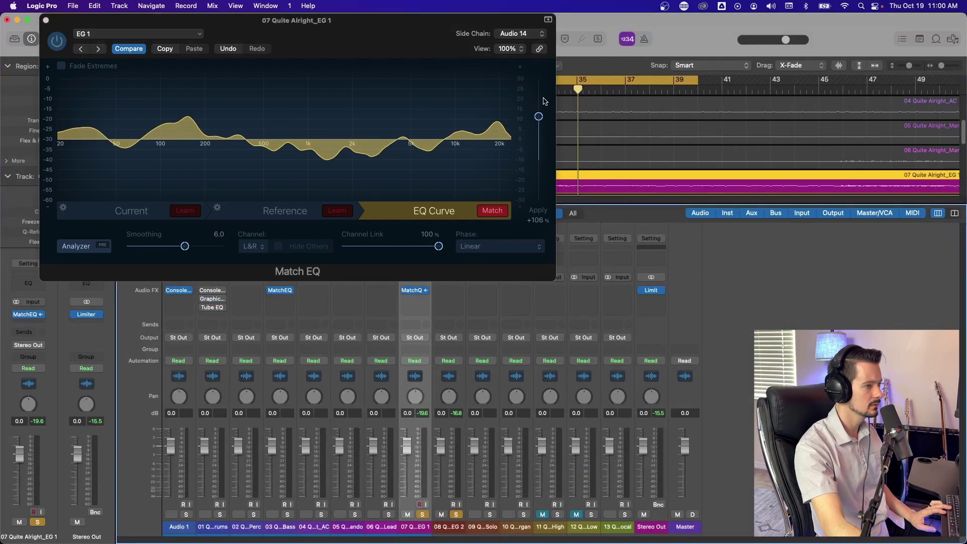
pyautogui.moveTo(539, 118); pyautogui.dragTo(539, 121)
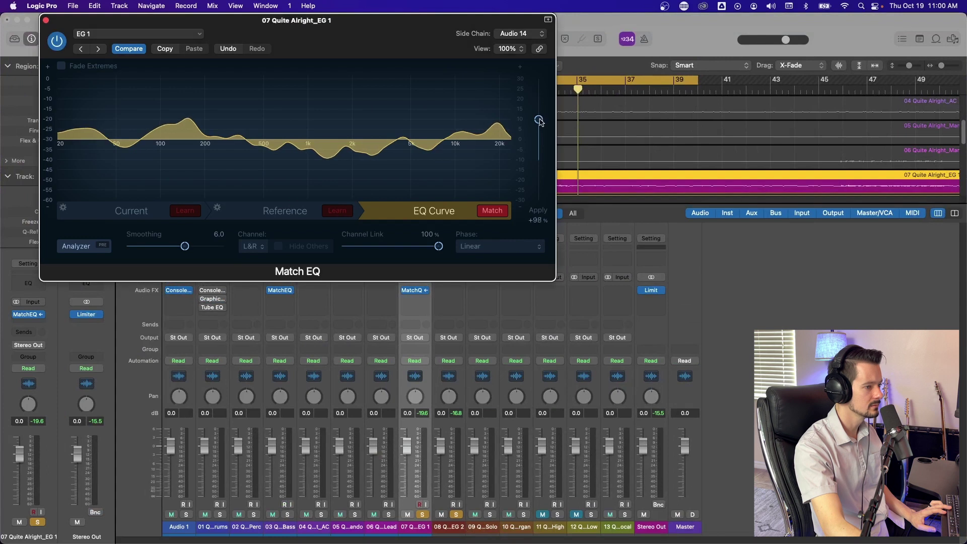
pyautogui.press('space')
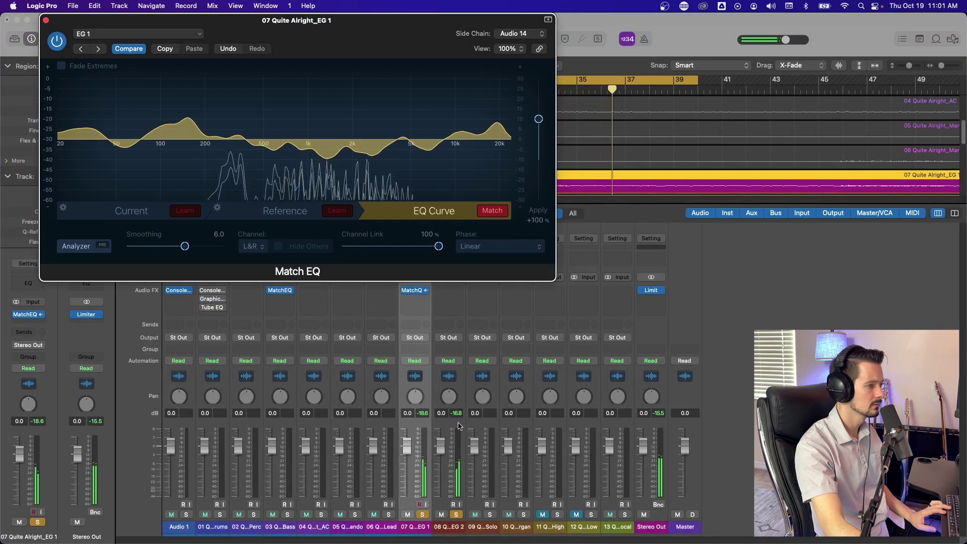
pyautogui.press('space')
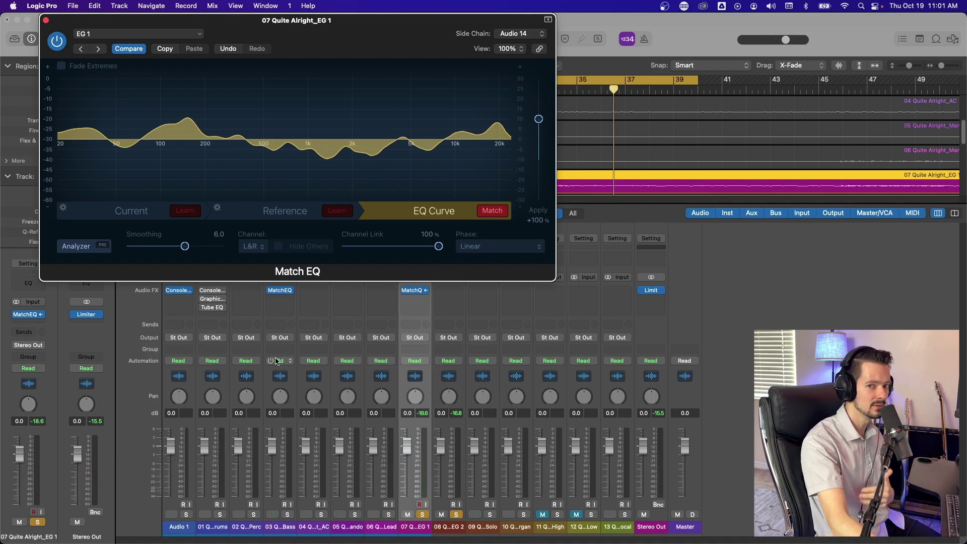
# Step: Reposition the Match EQ window, replay from bar 34, and fine-tune Apply to +99%
pyautogui.moveTo(399, 33); pyautogui.dragTo(421, 99)
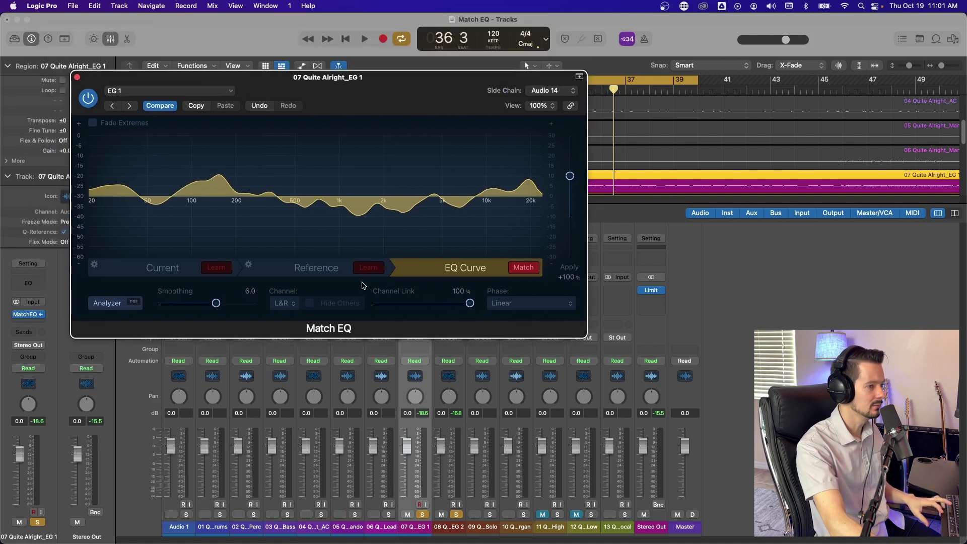
pyautogui.press('space')
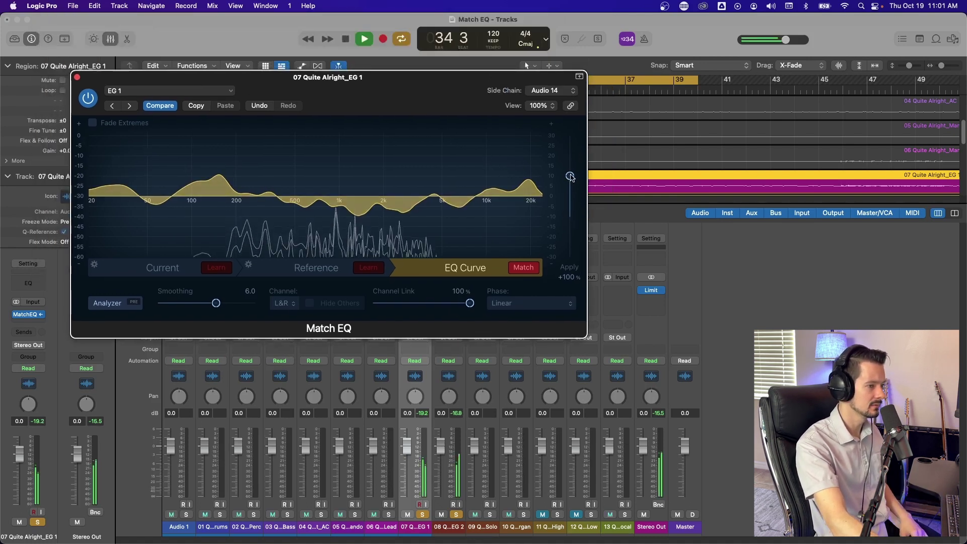
pyautogui.moveTo(571, 177)
pyautogui.mouseDown()
pyautogui.moveTo(572, 233)
pyautogui.moveTo(563, 179)
pyautogui.mouseUp()
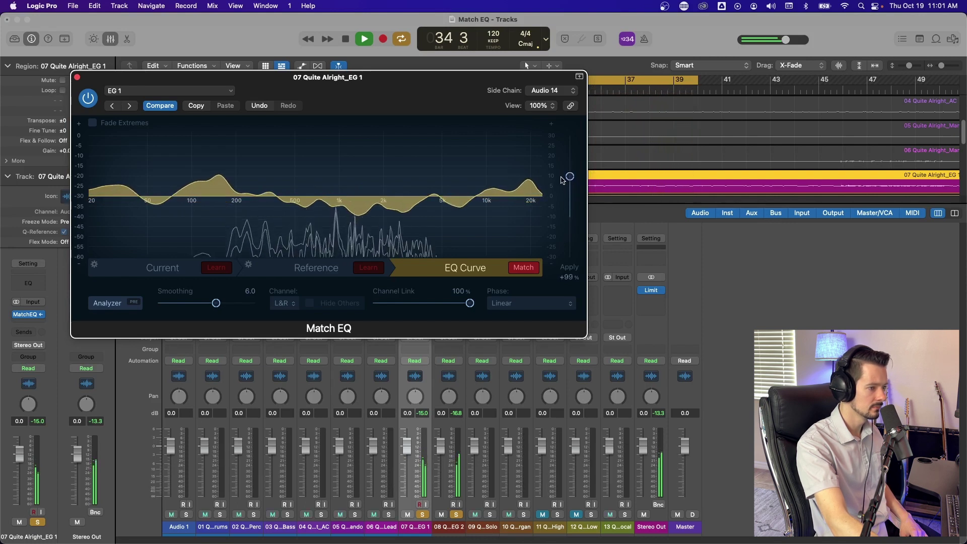
pyautogui.press('space')
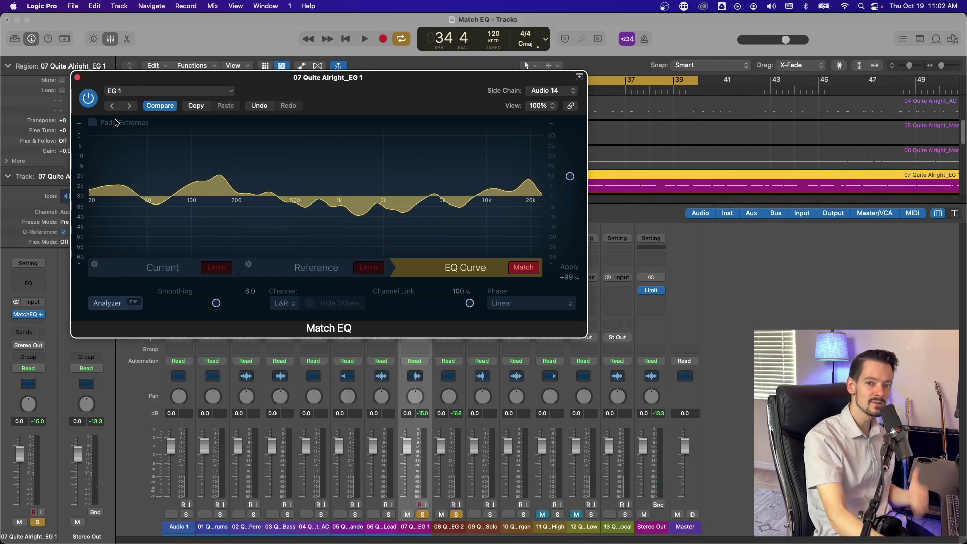